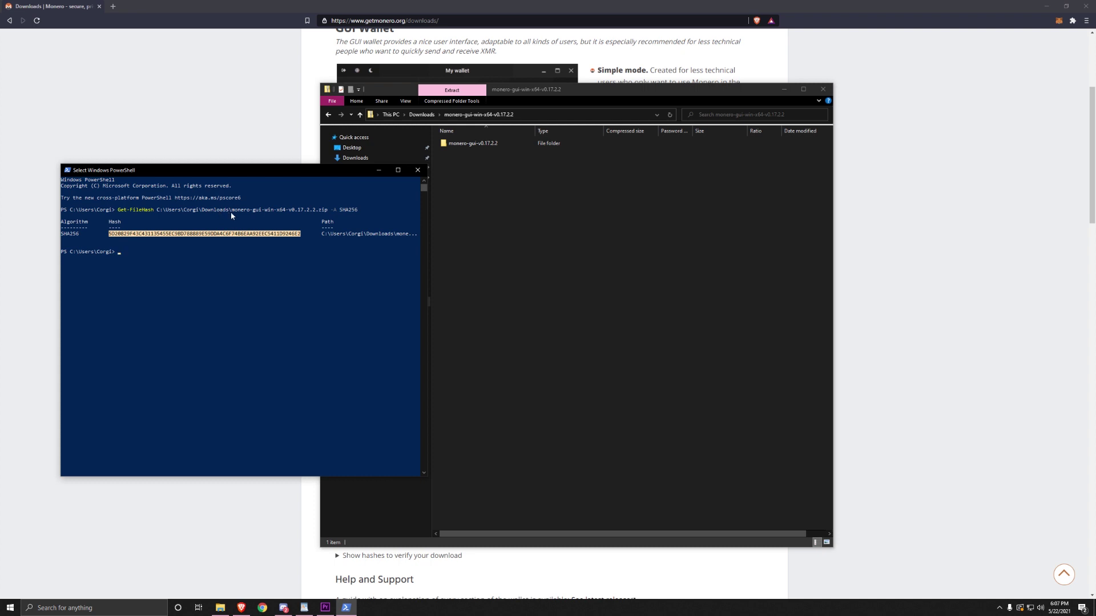
Copy the wallet zip's computed SHA256 hash from PowerShell and return to the Monero downloads page
right_click(219, 240)
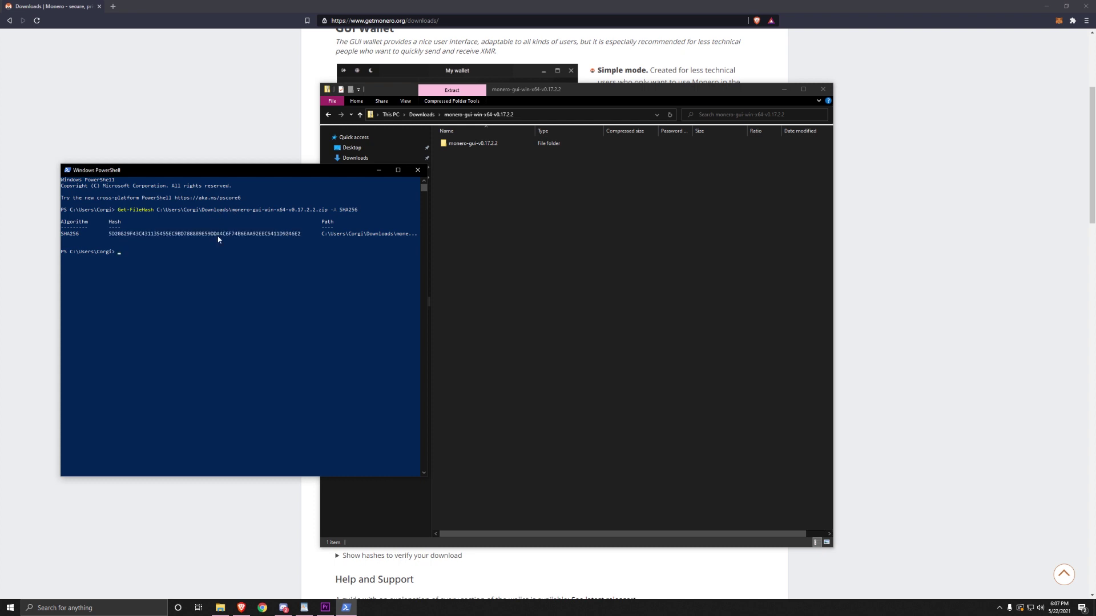
left_click(165, 101)
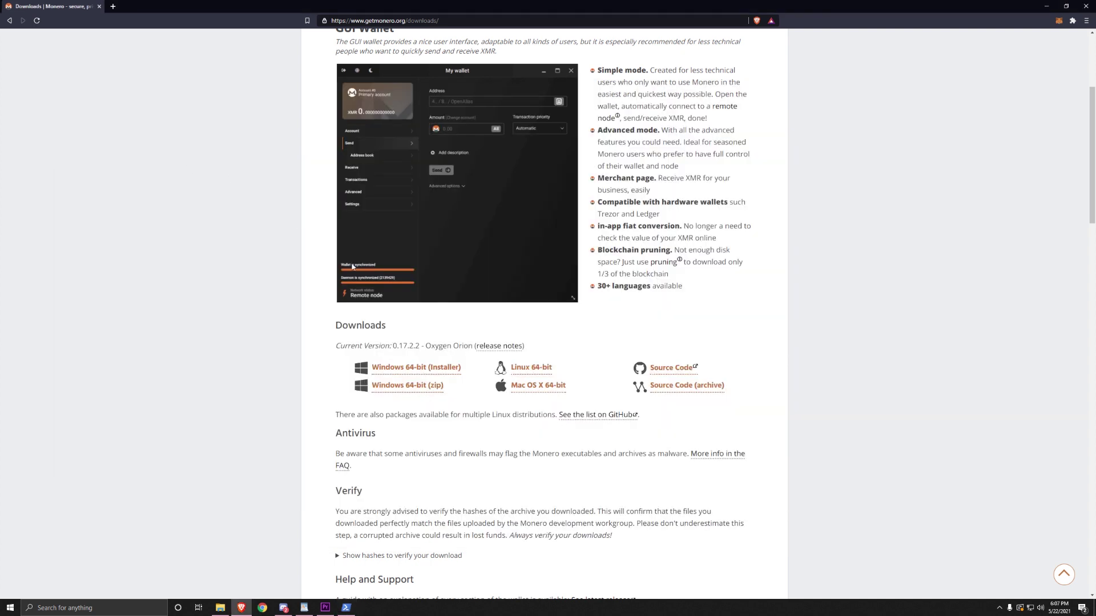
Show the published hashes and find the copied hash on the page, matching the Windows 64-bit (Zip) entry
scroll(353, 267, "down", 5)
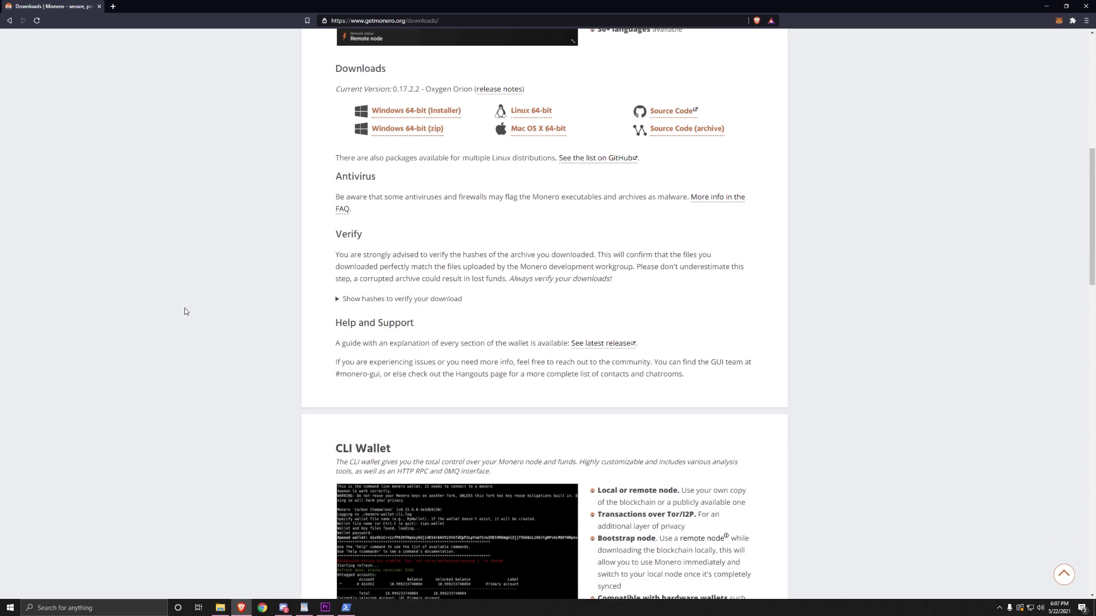
scroll(282, 281, "down", 1)
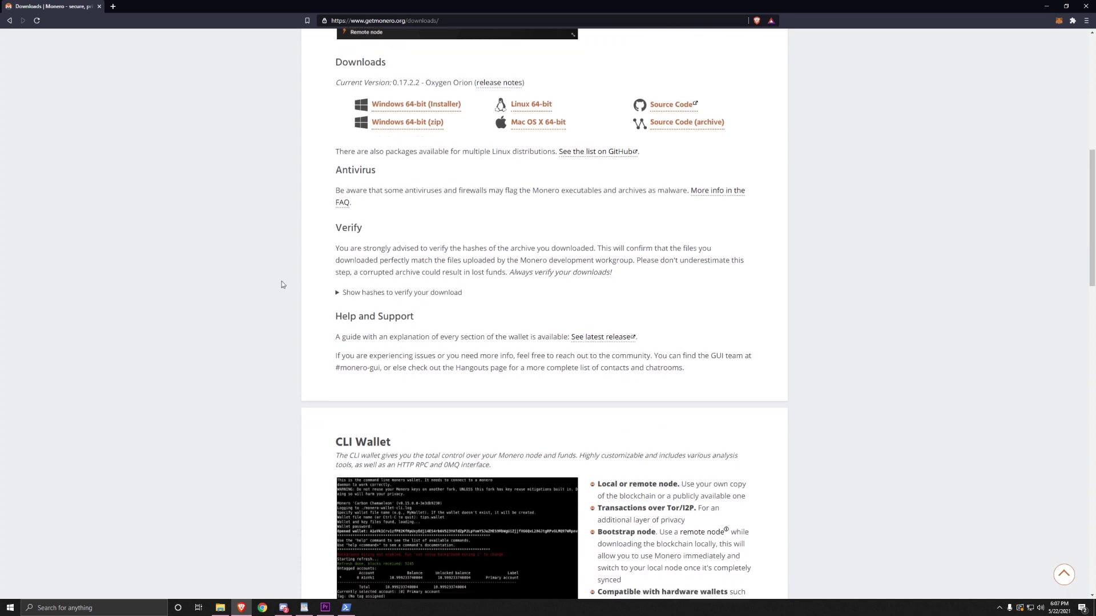
left_click(349, 255)
scroll(418, 276, "down", 2)
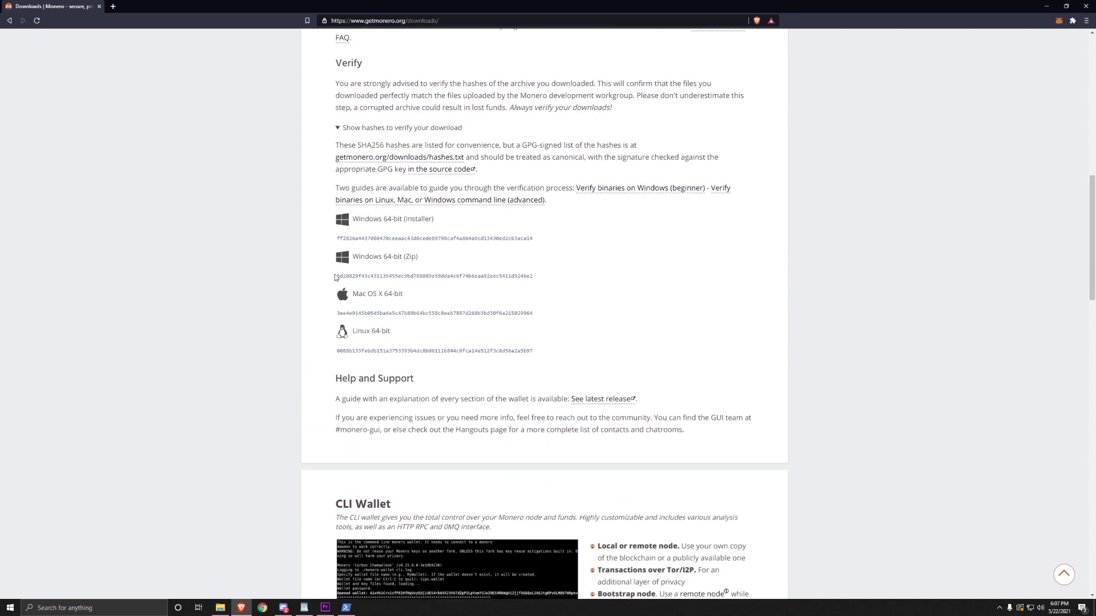
left_click_drag(335, 277, 539, 286)
triple_click(559, 278)
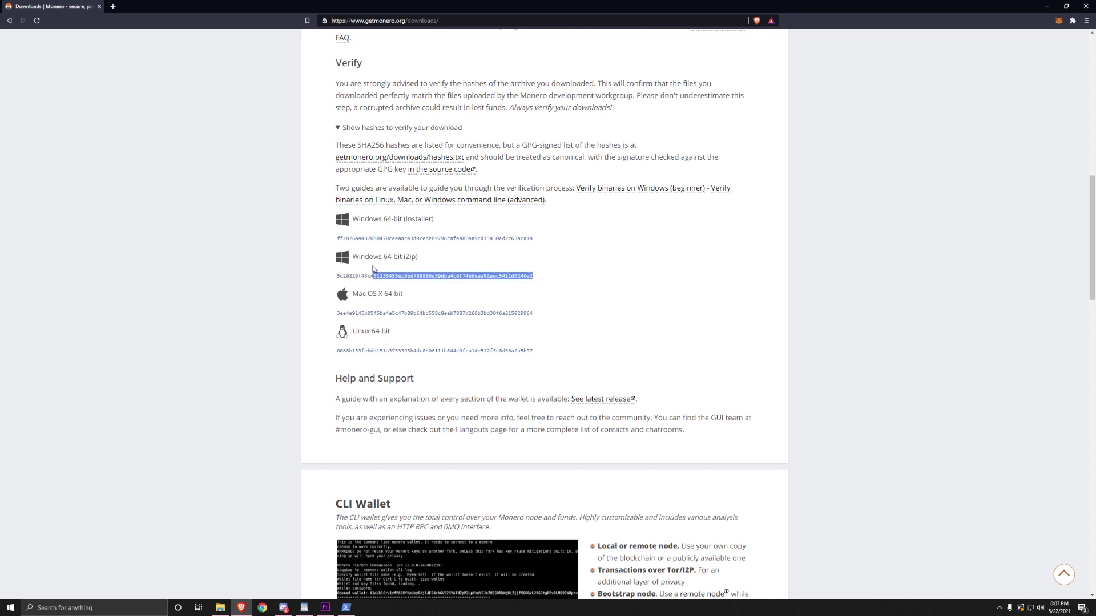
left_click(559, 278)
key("ctrl+f")
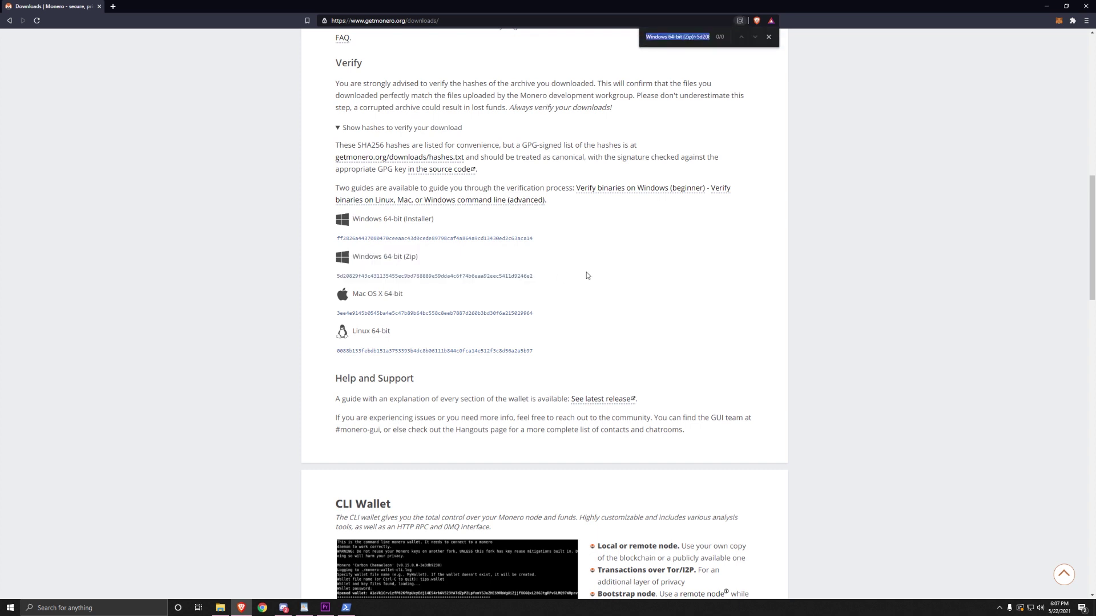
type("5D20829F43C431135455EC9BD788889E59DDA4C6F74B6EAA92EEC5411D9246E2")
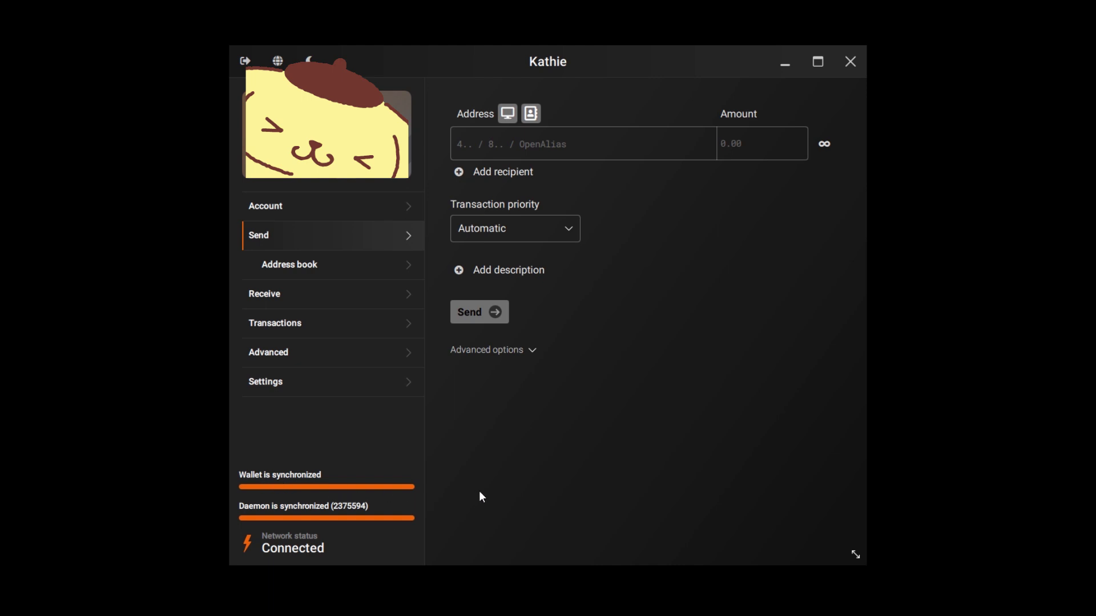
Switch the wallet from the send form to the Advanced section's Solo mining page
left_click(379, 358)
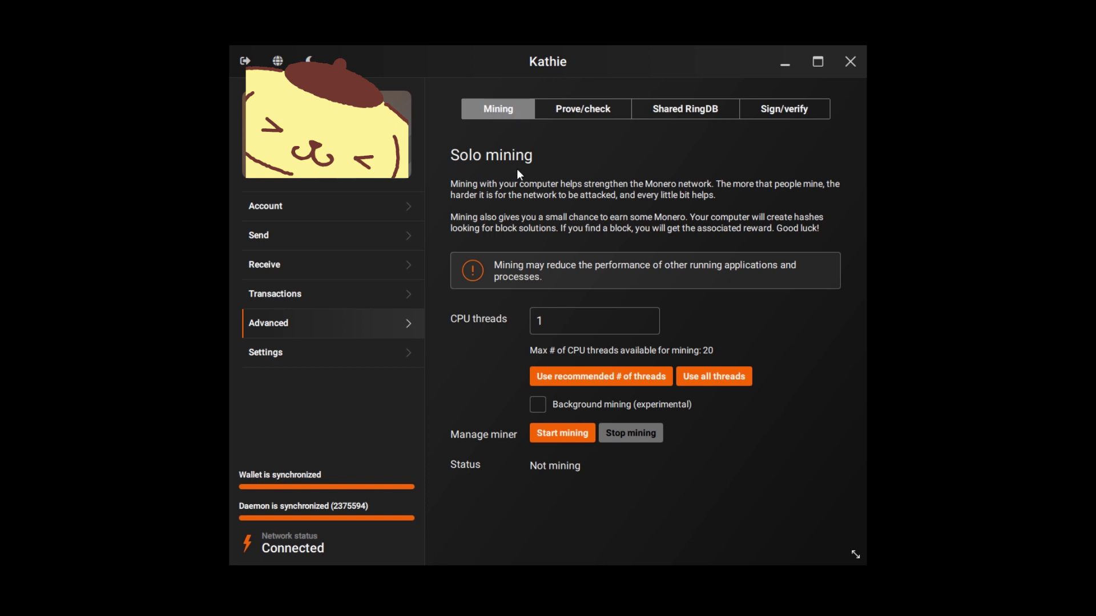
Change CPU threads from 1 to 10 and start solo mining
left_click(543, 321)
type("0")
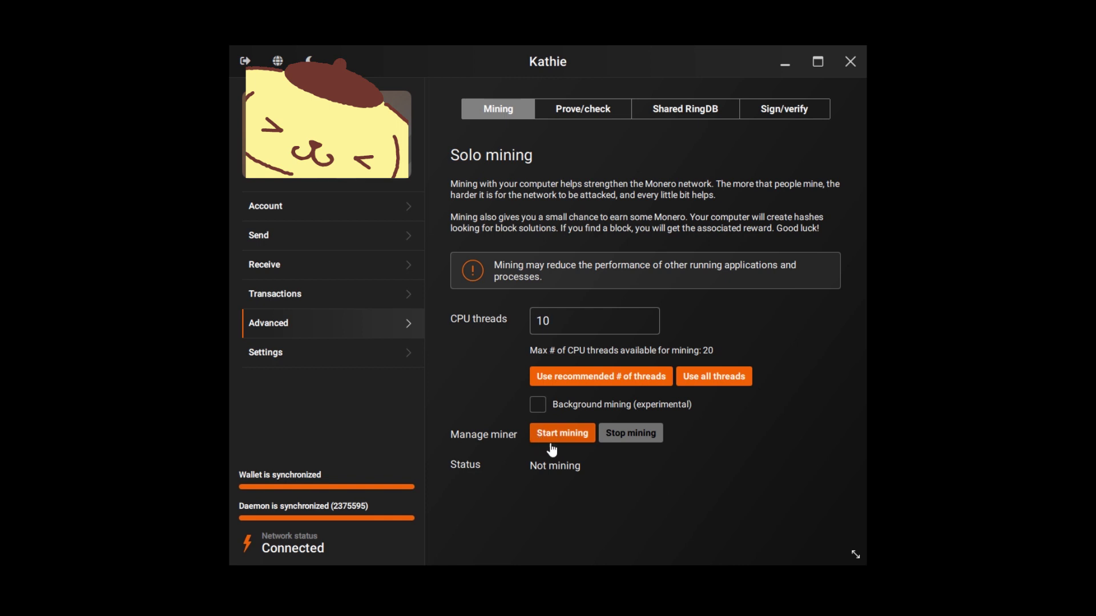
left_click(580, 440)
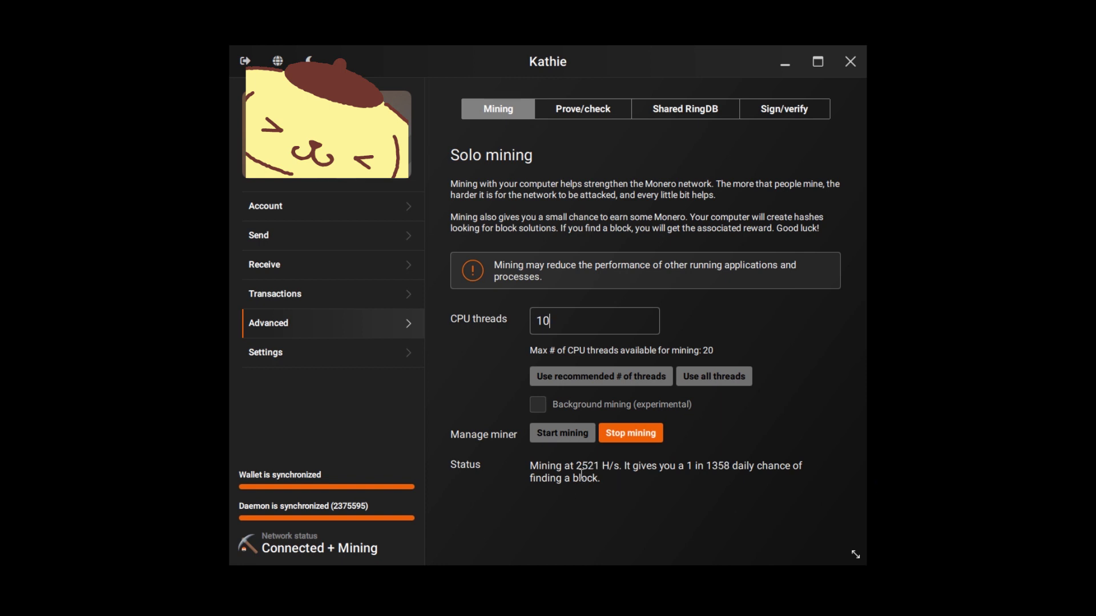
Highlight the 2521 H/s hash rate reported in the mining Status line
left_click_drag(575, 472, 625, 474)
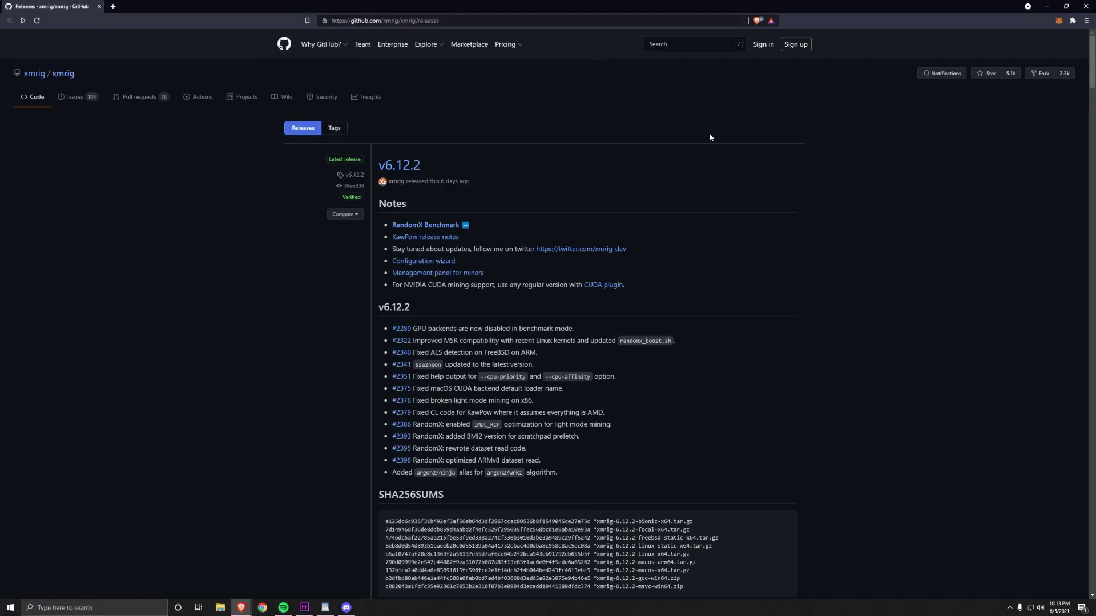
Save the xmrig-6.12.2-gcc-win64.zip asset of release v6.12.2 into Downloads
scroll(710, 137, "down", 1)
double_click(399, 121)
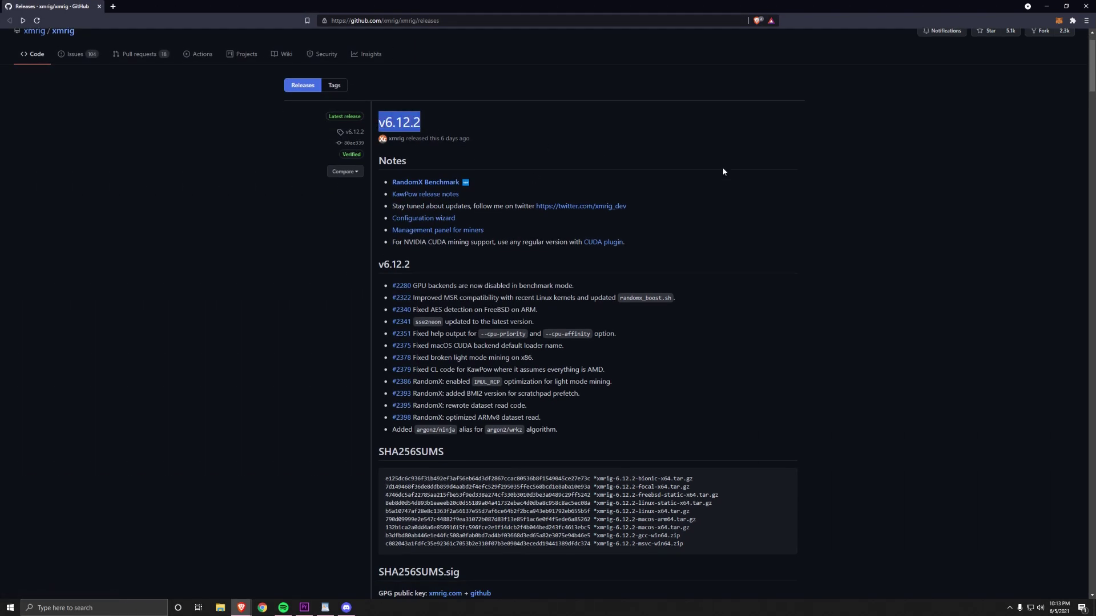
scroll(867, 203, "down", 7)
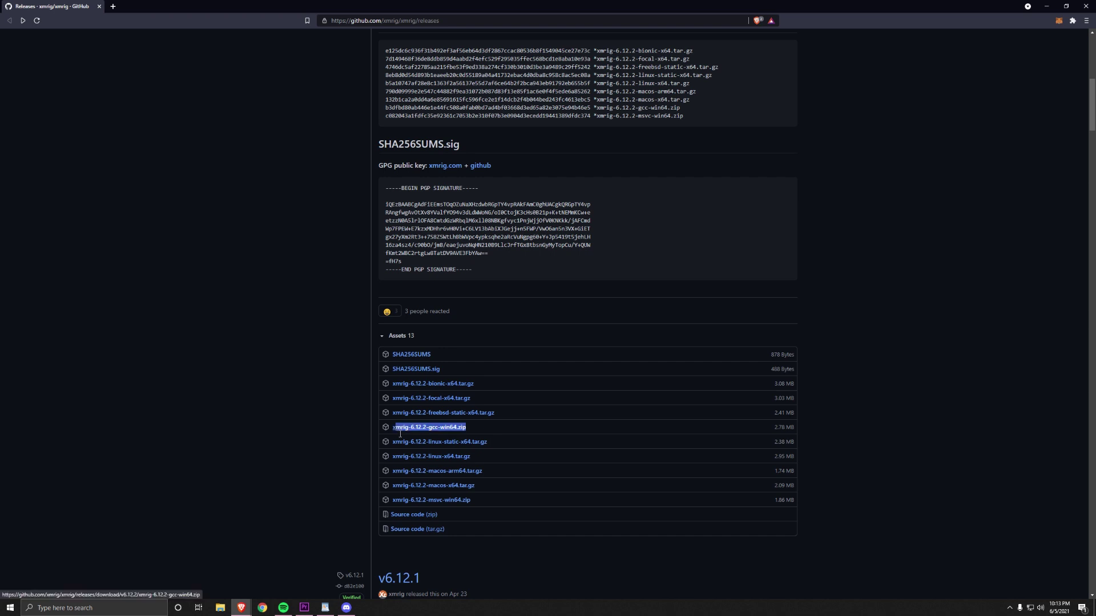
left_click(429, 427)
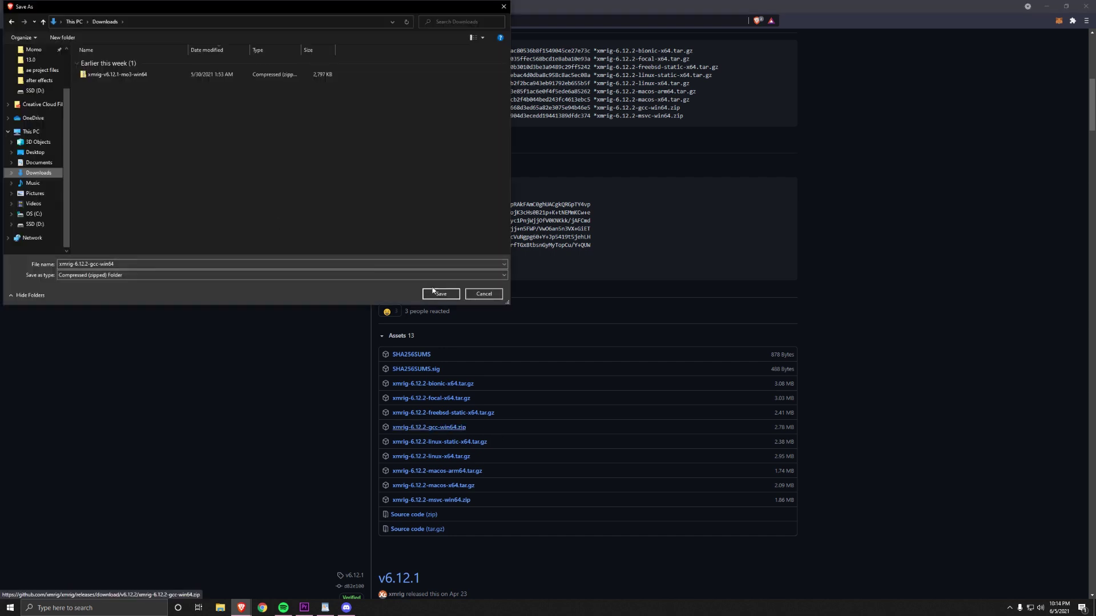
left_click(441, 294)
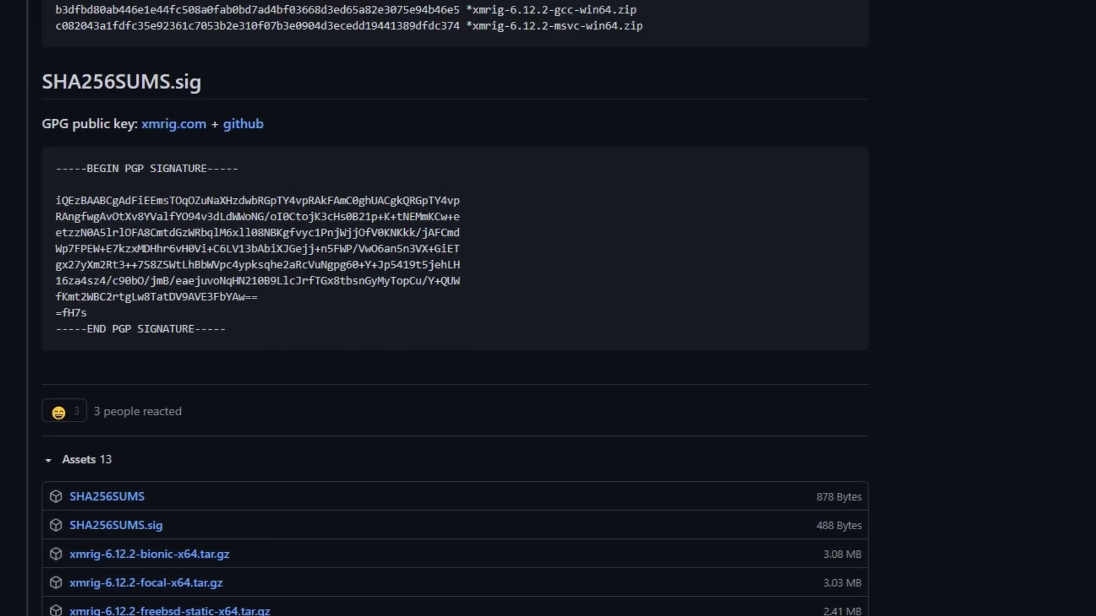
Keep the blocked xmrig zip from the browser's Downloads list
left_click(1076, 41)
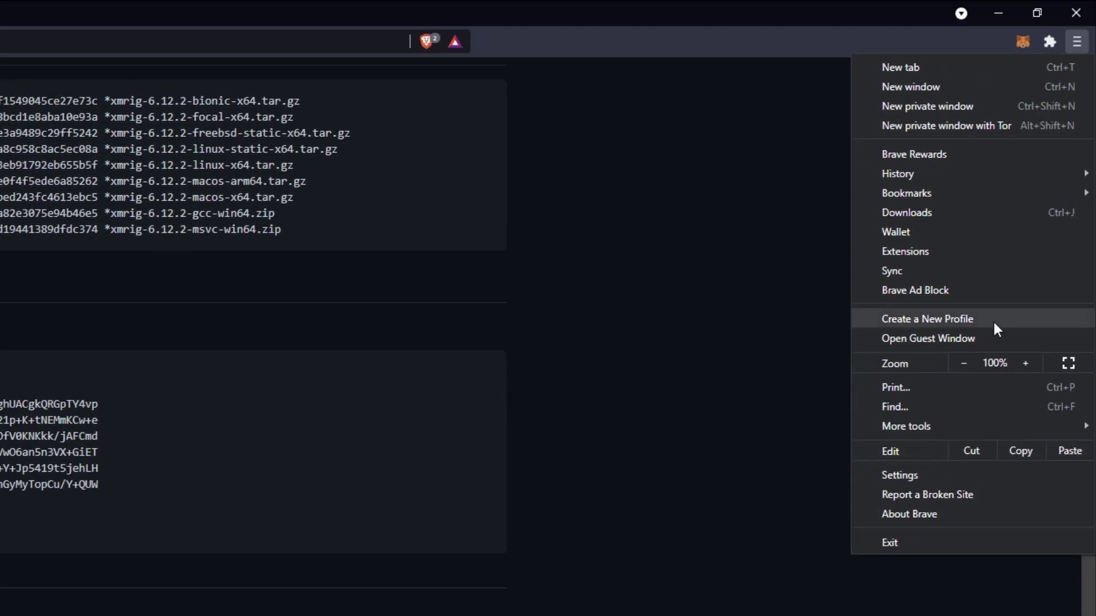
left_click(1013, 213)
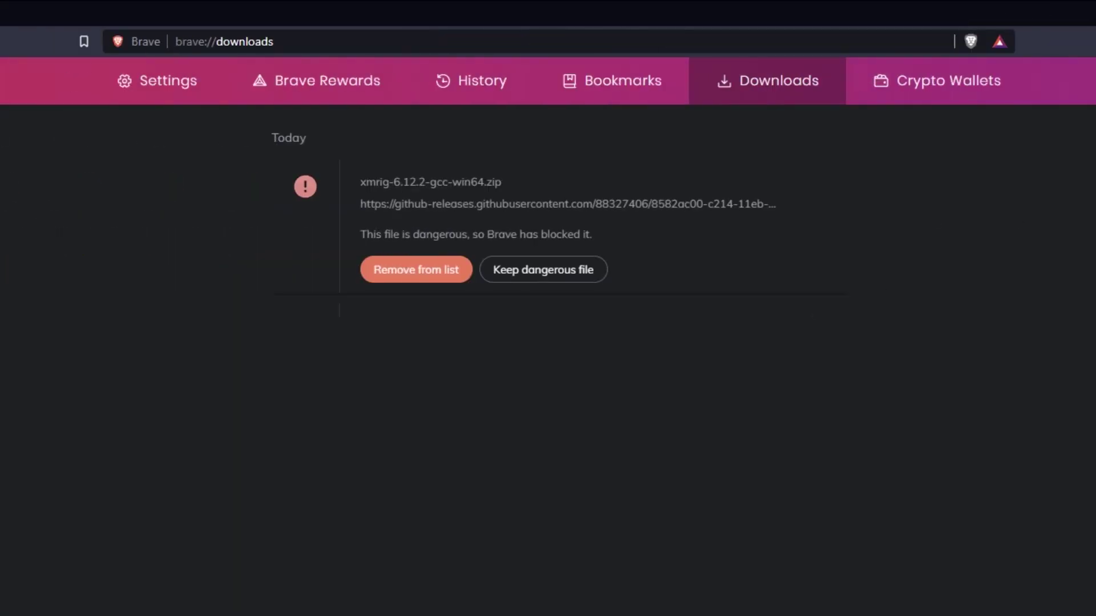
left_click(546, 281)
Keep the flagged download and open Windows PowerShell over the Explorer window
left_click(650, 172)
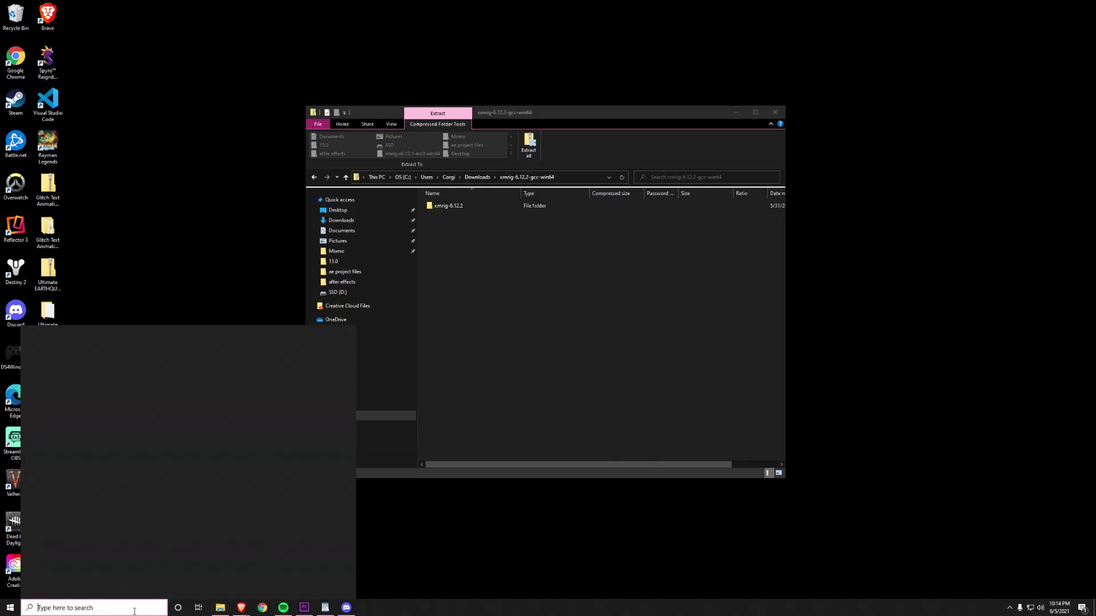
type("window")
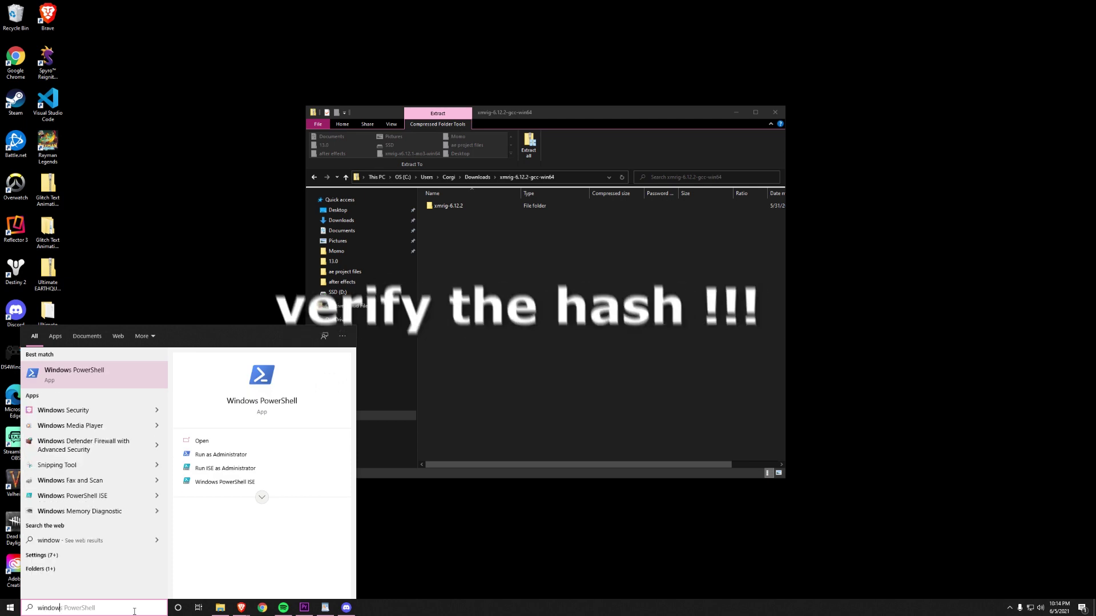
left_click(139, 370)
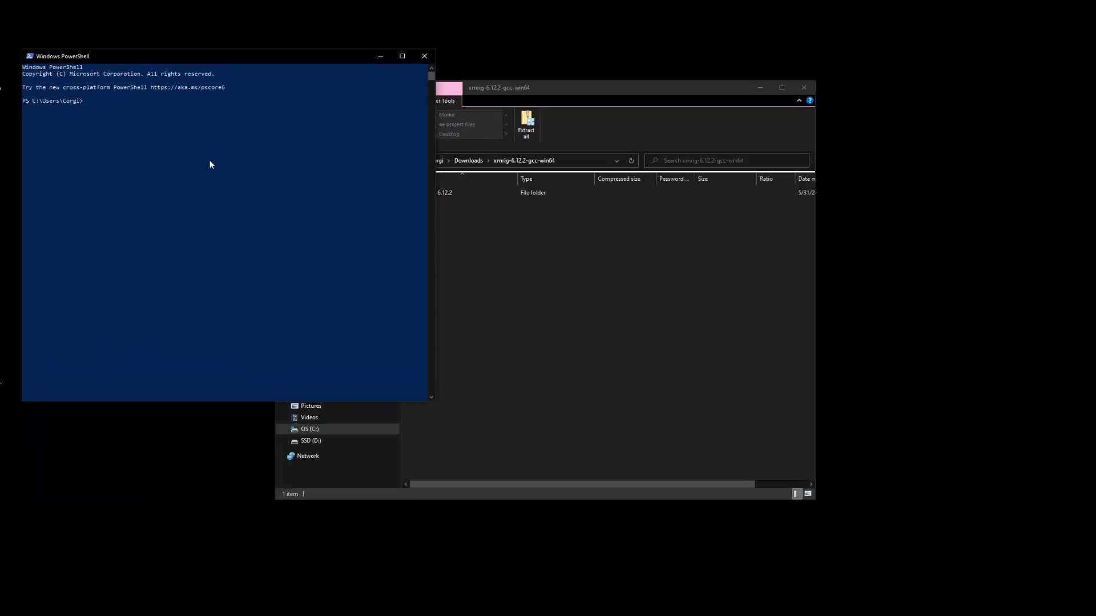
left_click_drag(261, 57, 312, 133)
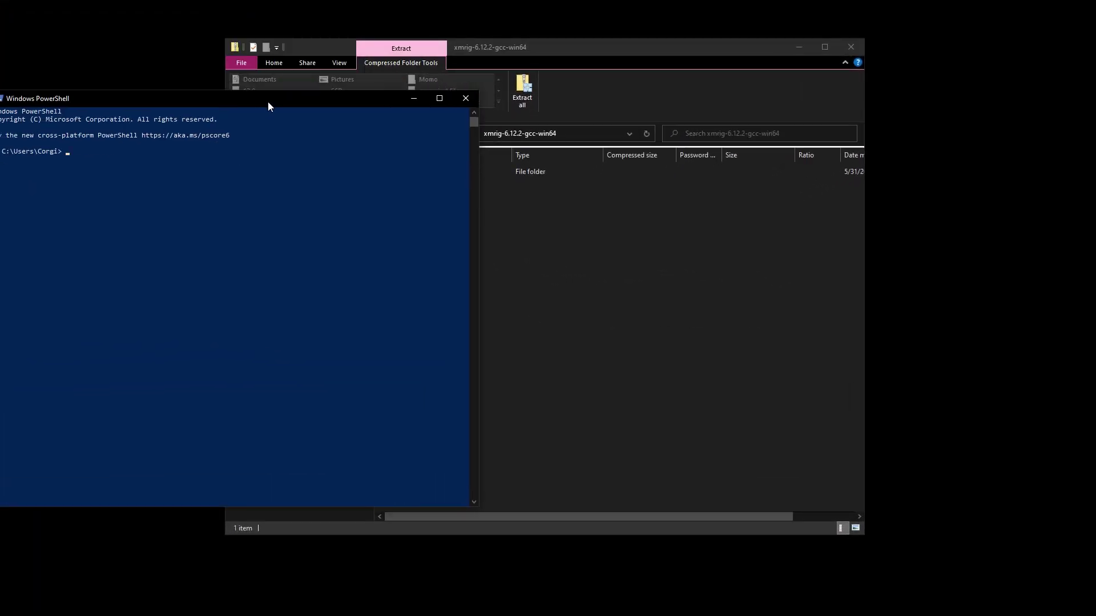
left_click_drag(268, 102, 603, 141)
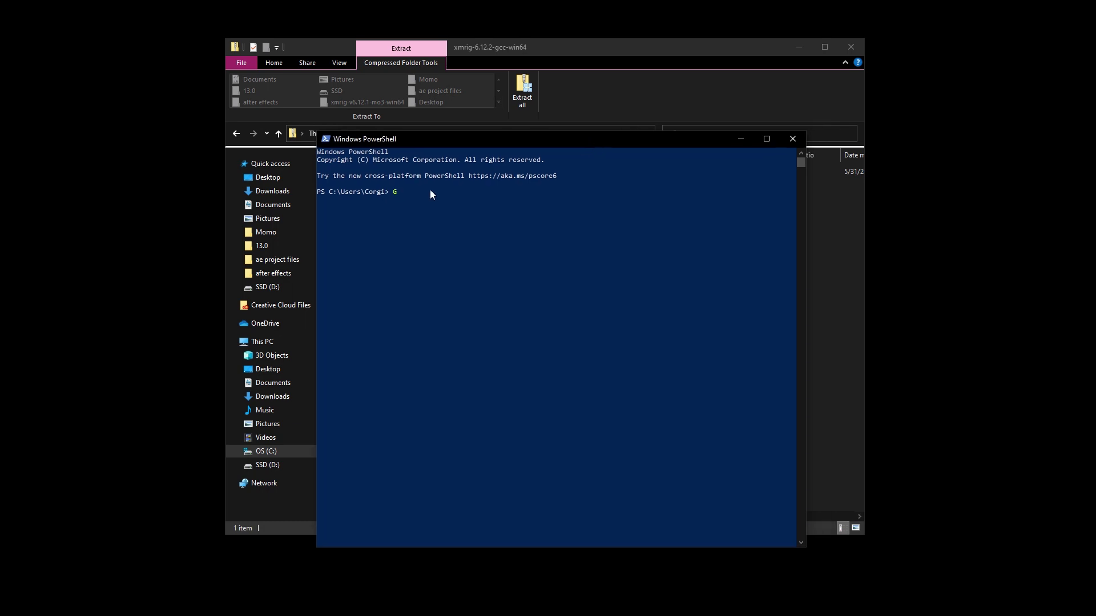
Run Get-FileHash with -A SHA256 on the xmrig-6.12.2-gcc-win64.zip path
type("Get-FileHash")
left_click(569, 138)
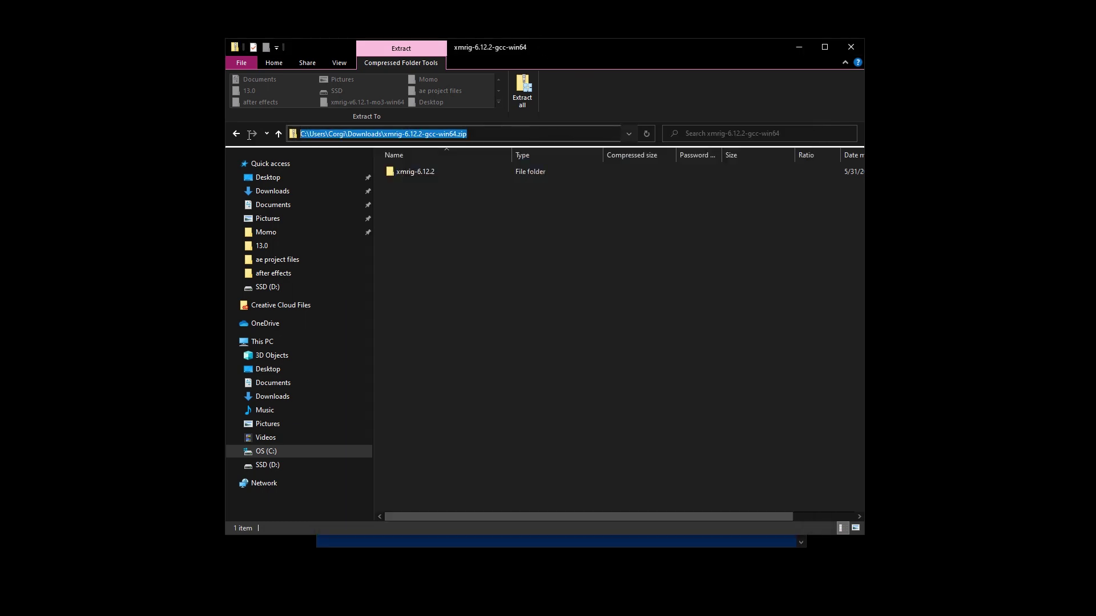
left_click(506, 542)
right_click(506, 215)
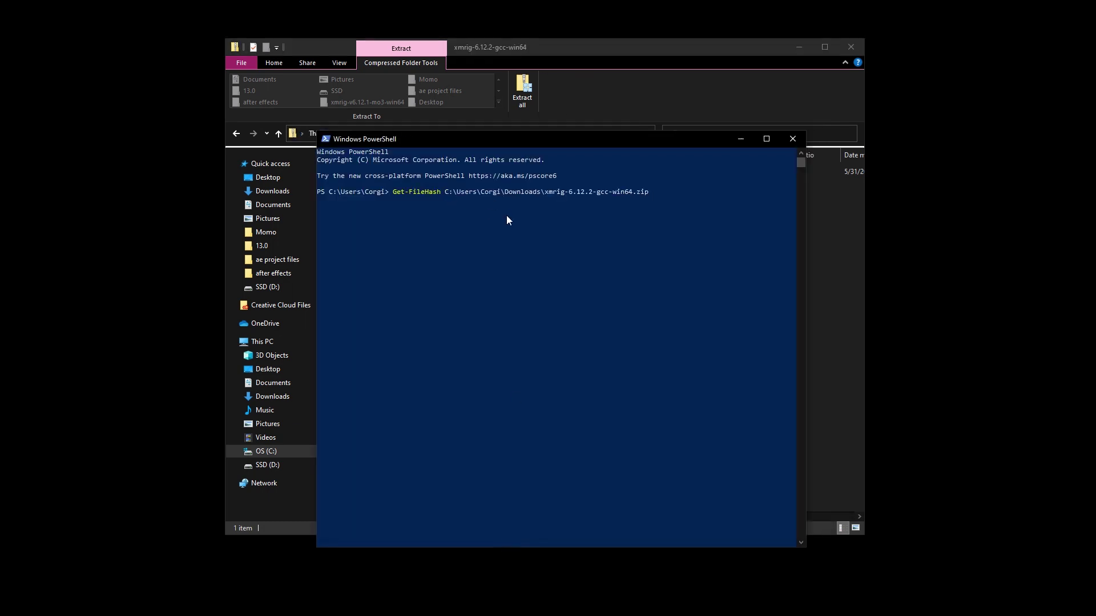
type("-A SHA256")
key("Return")
left_click_drag(383, 224, 546, 226)
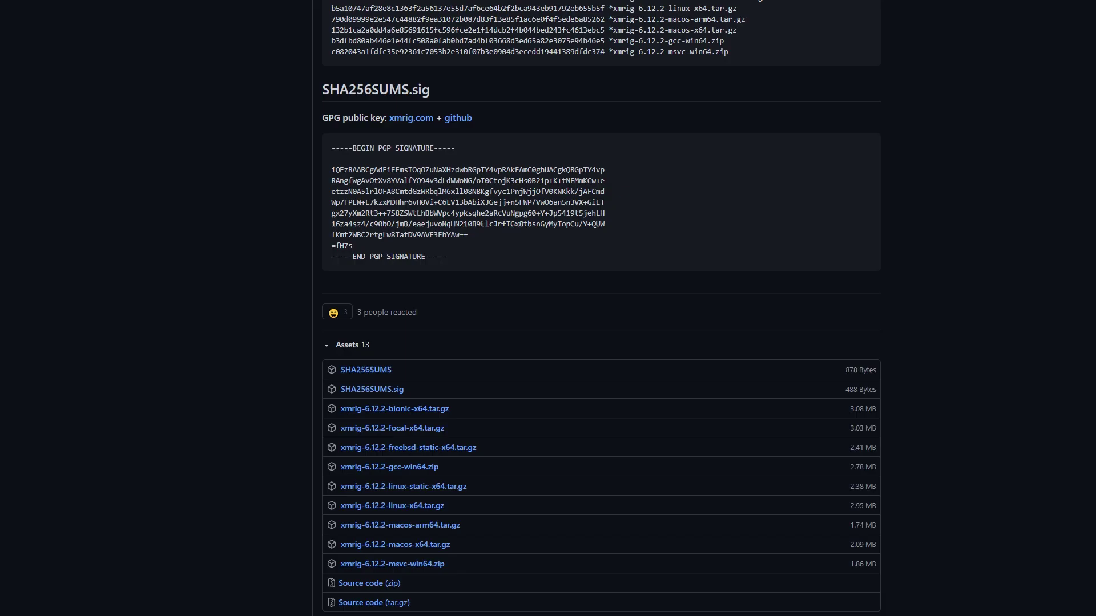
scroll(215, 237, "up", 2)
scroll(214, 242, "up", 2)
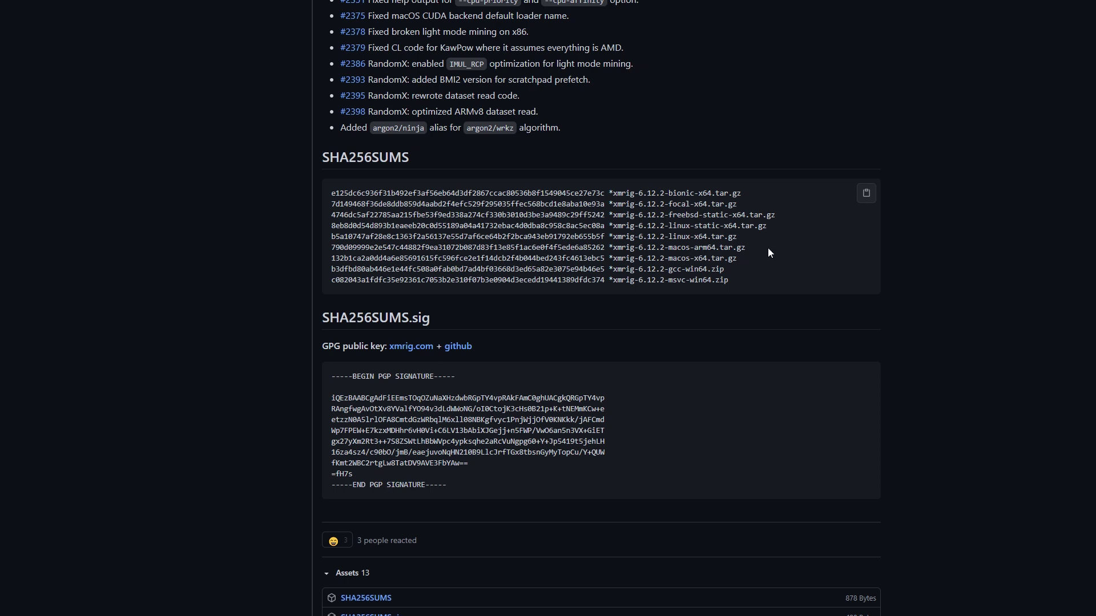
Compare the PowerShell hash with the xmrig-6.12.2-gcc-win64.zip line in GitHub's SHA256SUMS
key("alt+Tab")
left_click_drag(564, 142, 70, 154)
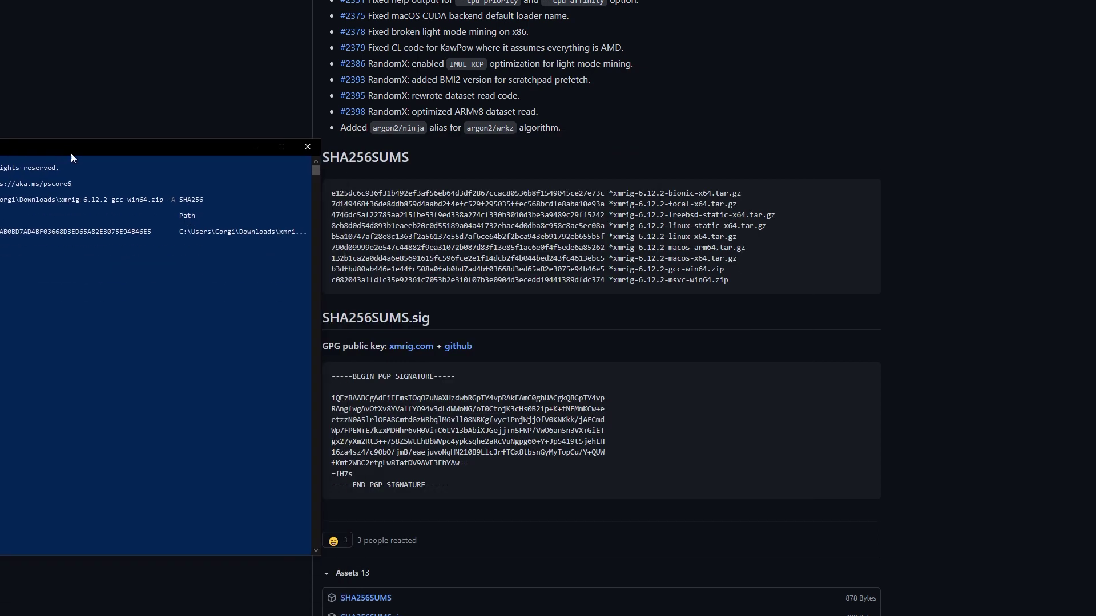
left_click(323, 271)
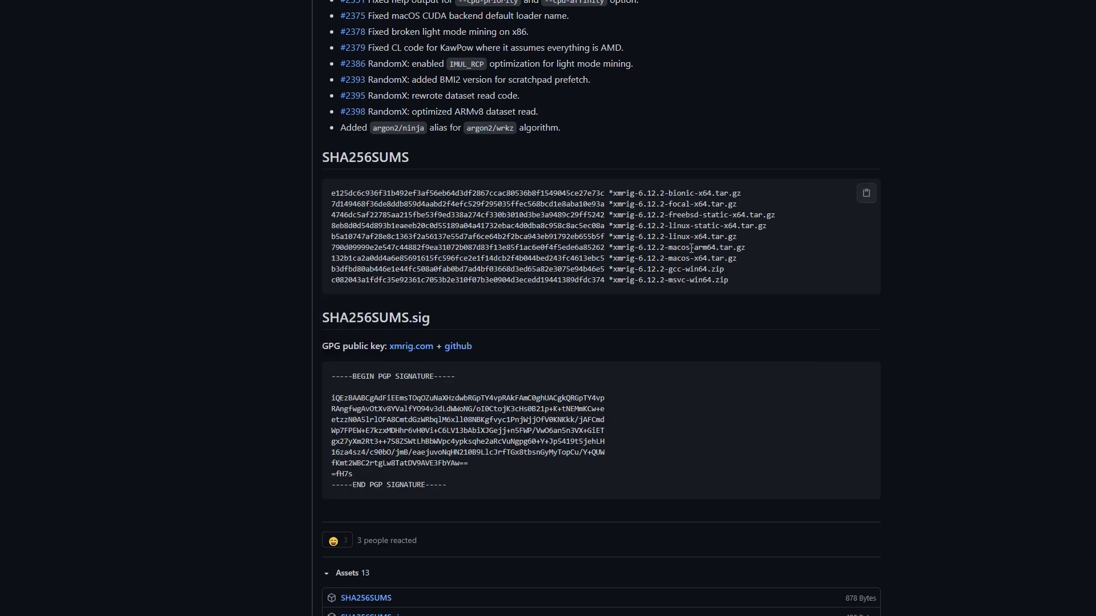
left_click_drag(331, 269, 736, 274)
key("alt+Tab")
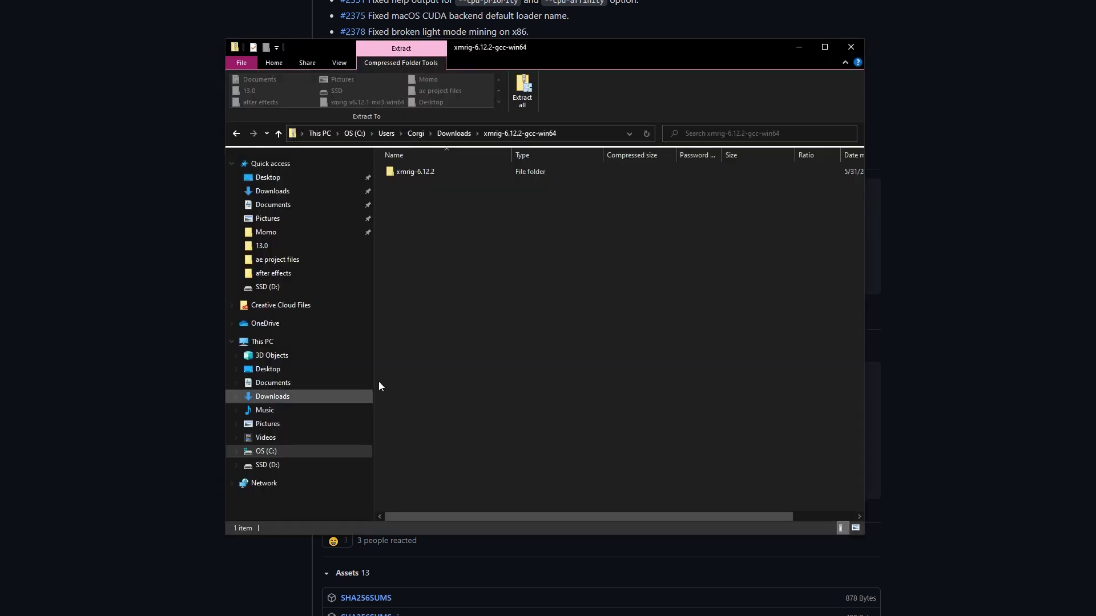
Extract the XMRig archive and open the xmrig-6.12.2 folder
left_click_drag(558, 49, 461, 78)
left_click(651, 412)
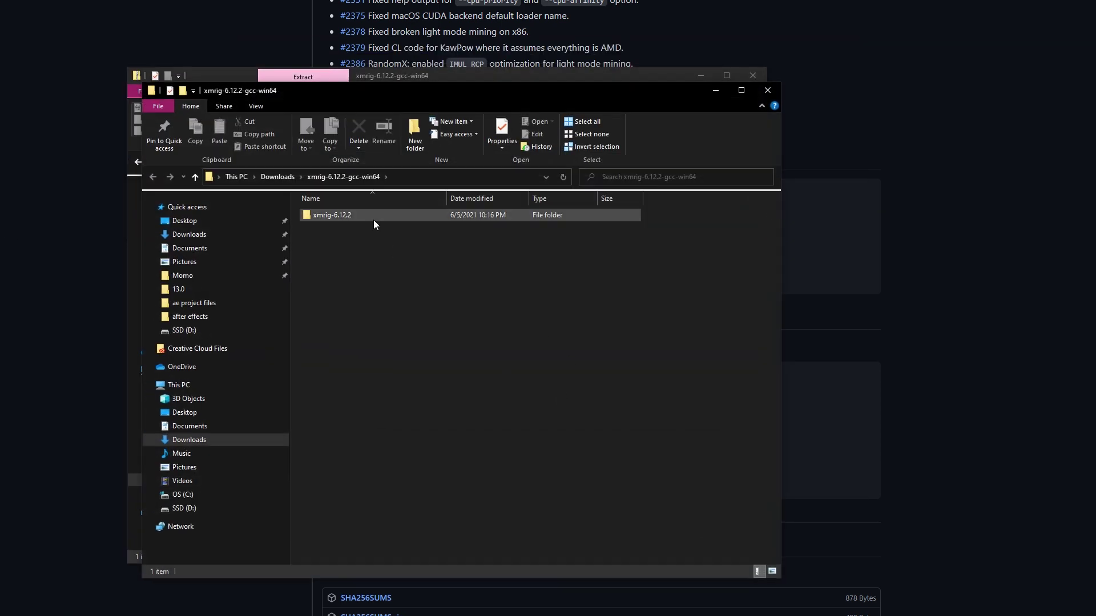
double_click(373, 219)
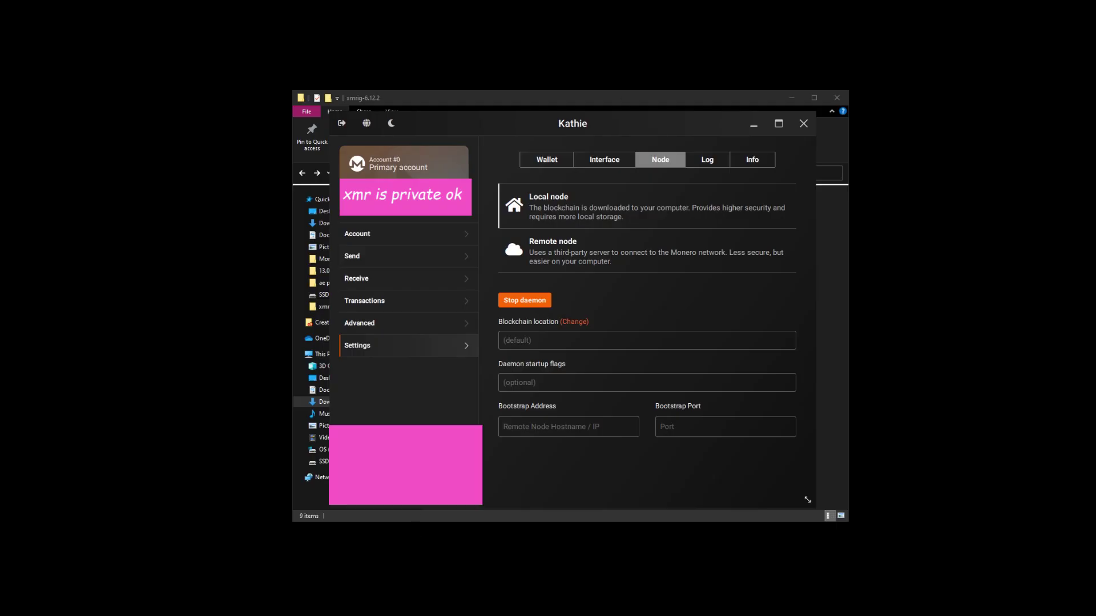
Minimize the wallet and arrange solo_mine_example beside a new blank Notepad document
left_click(753, 122)
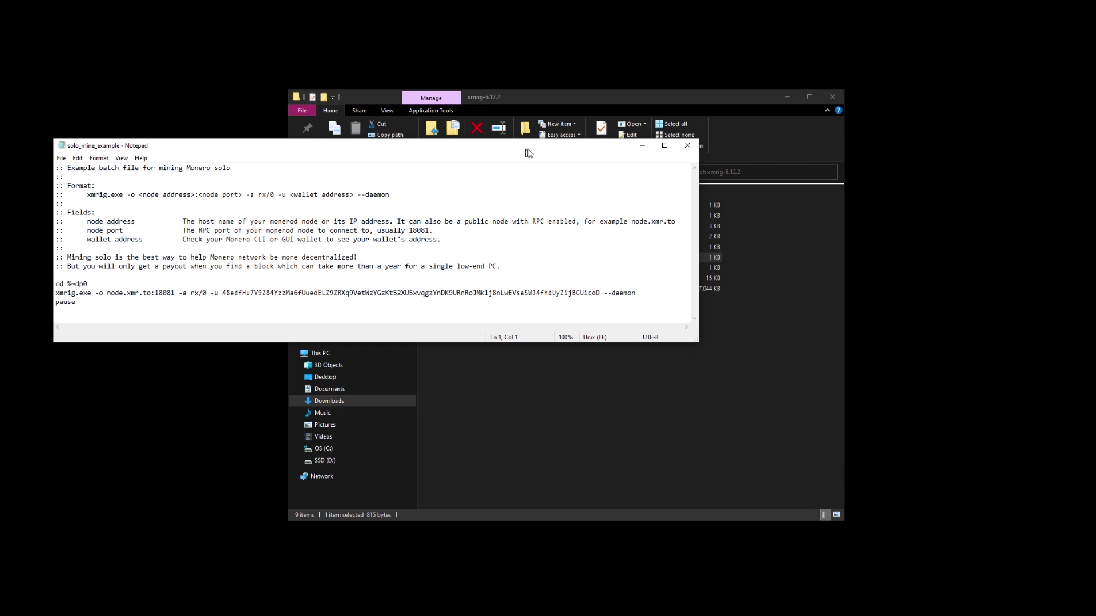
left_click_drag(527, 150, 696, 22)
left_click(363, 605)
left_click_drag(497, 136, 407, 231)
left_click(433, 102)
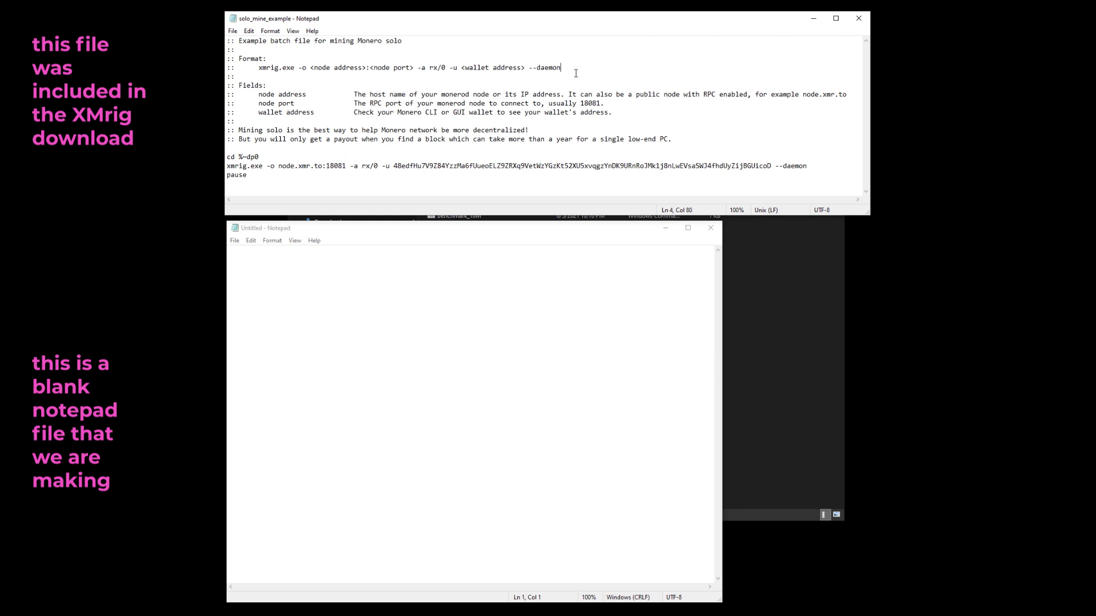
Paste the xmrig.exe format command into the blank note and select its <node address> placeholder
left_click_drag(576, 70, 264, 74)
key("ctrl+c")
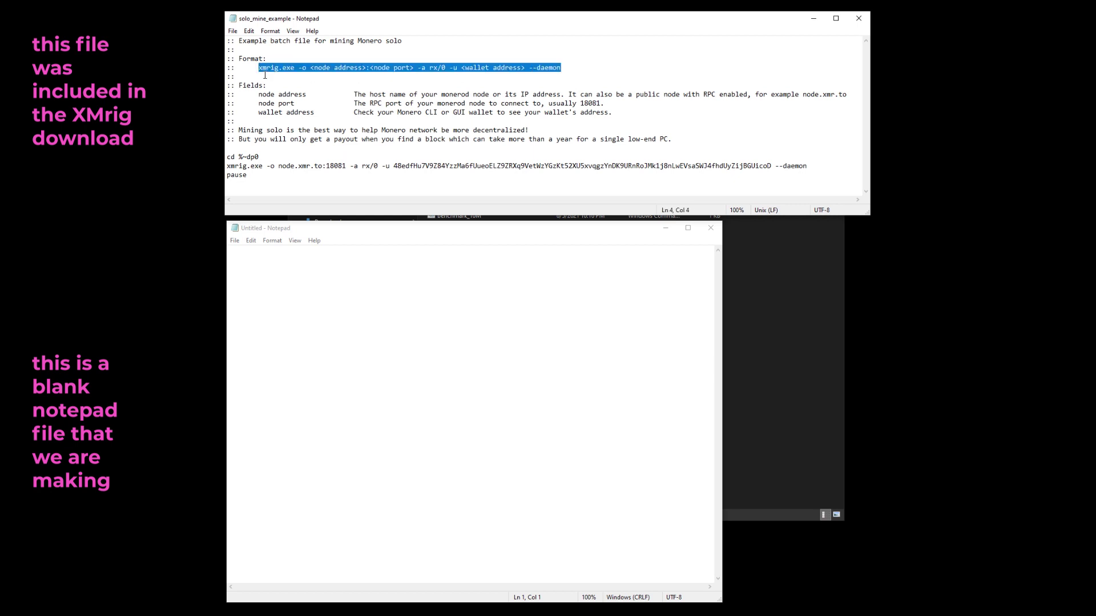
left_click(416, 337)
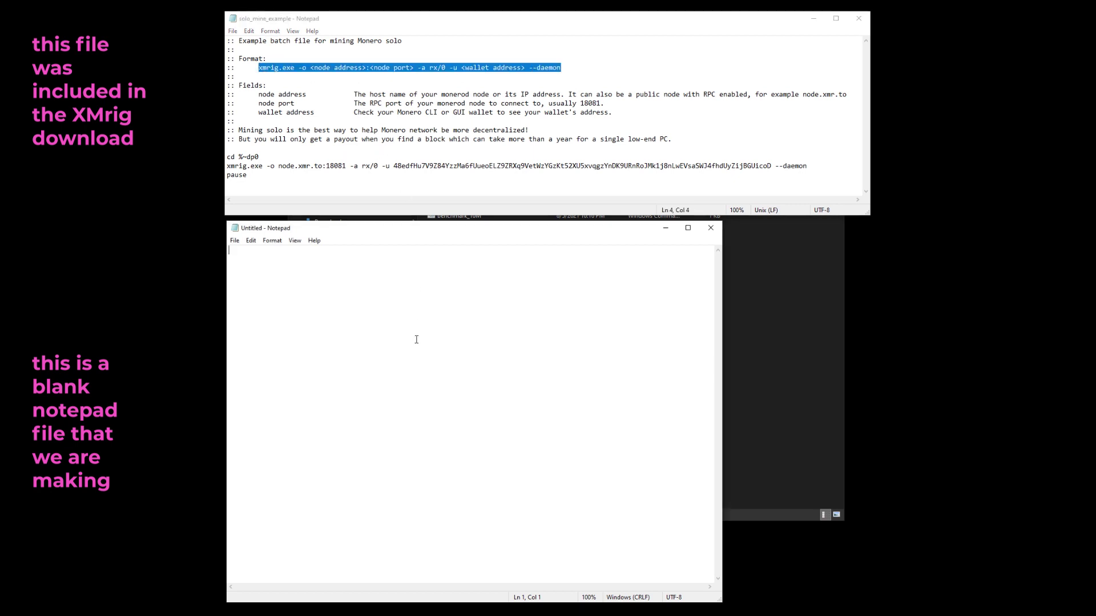
key("ctrl+v")
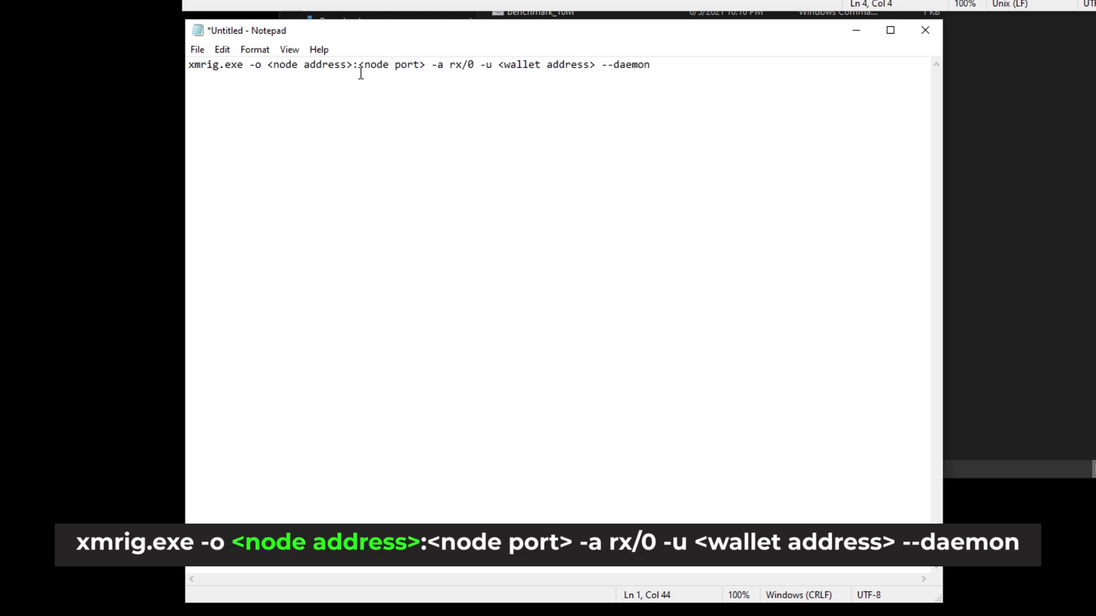
left_click_drag(354, 67, 274, 76)
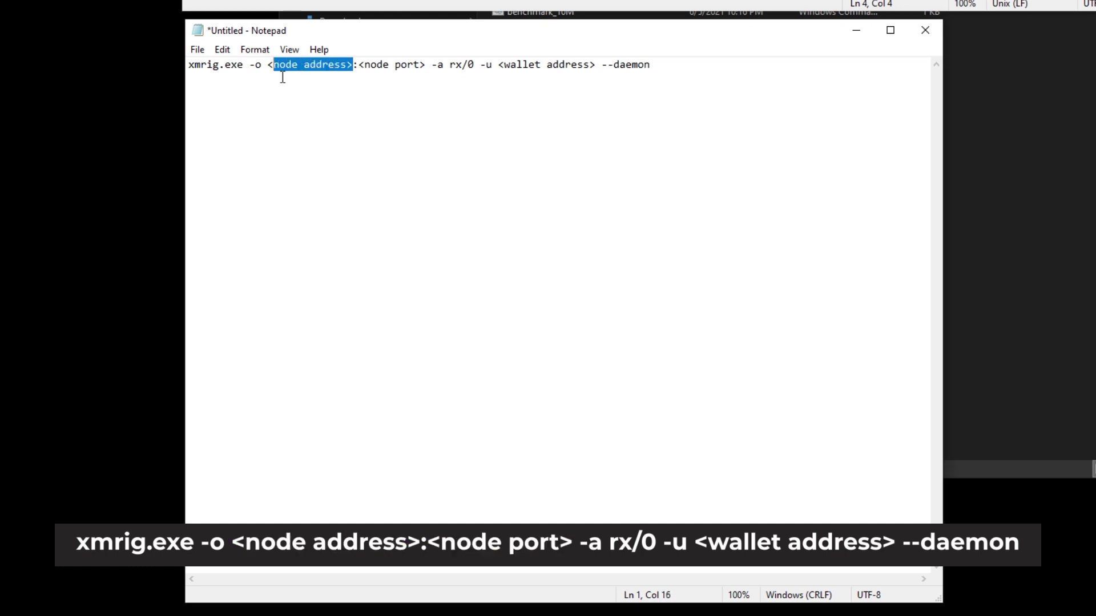
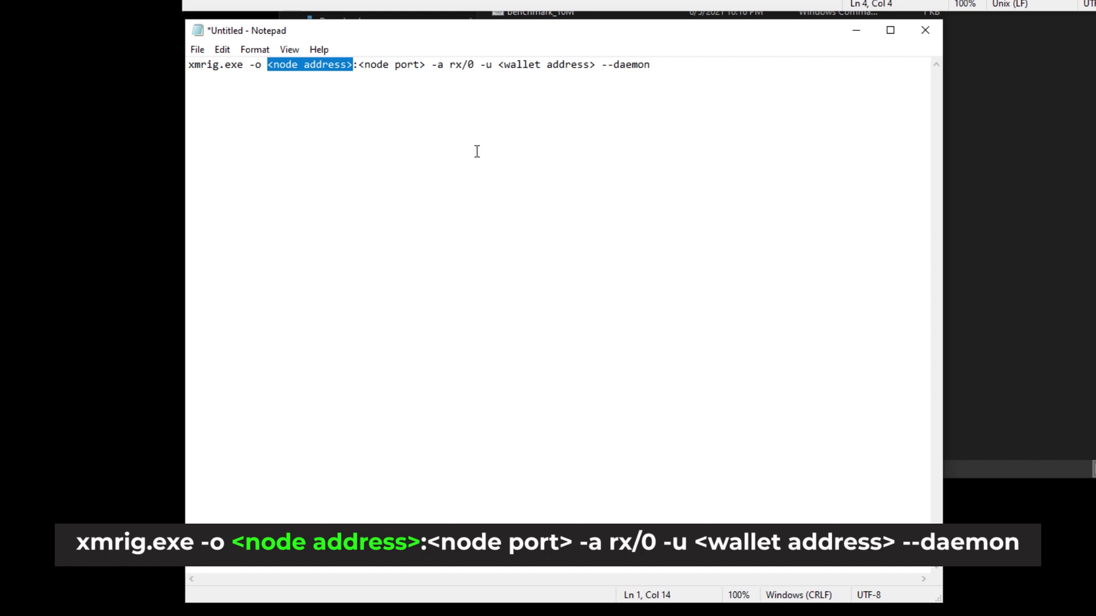
Enter 127.0.0.1 as the node address and delete the <node port> placeholder after the colon
type("127.")
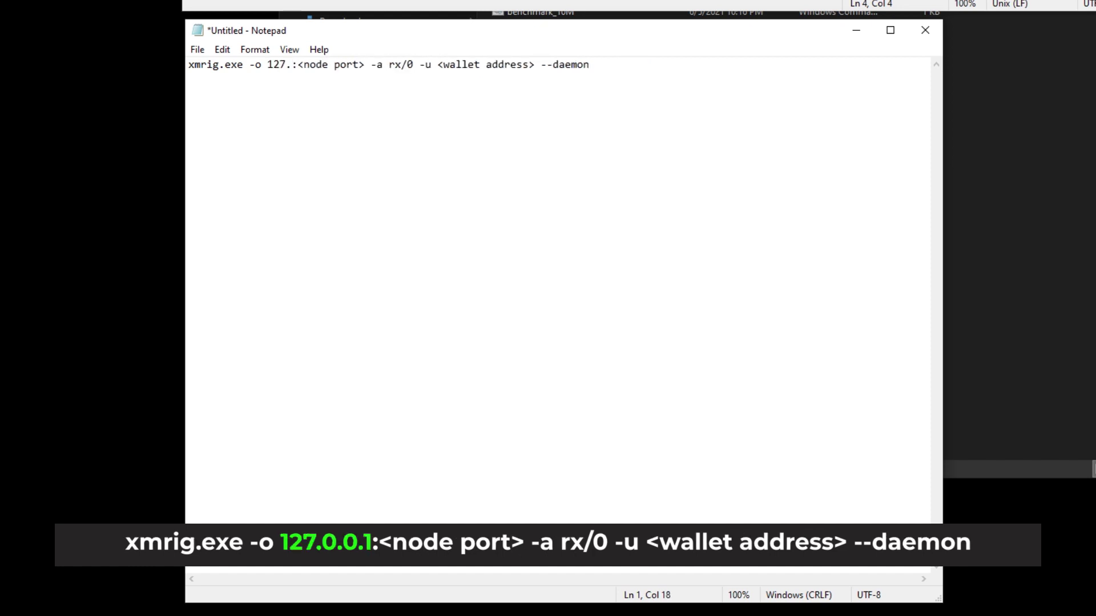
type("0.0.")
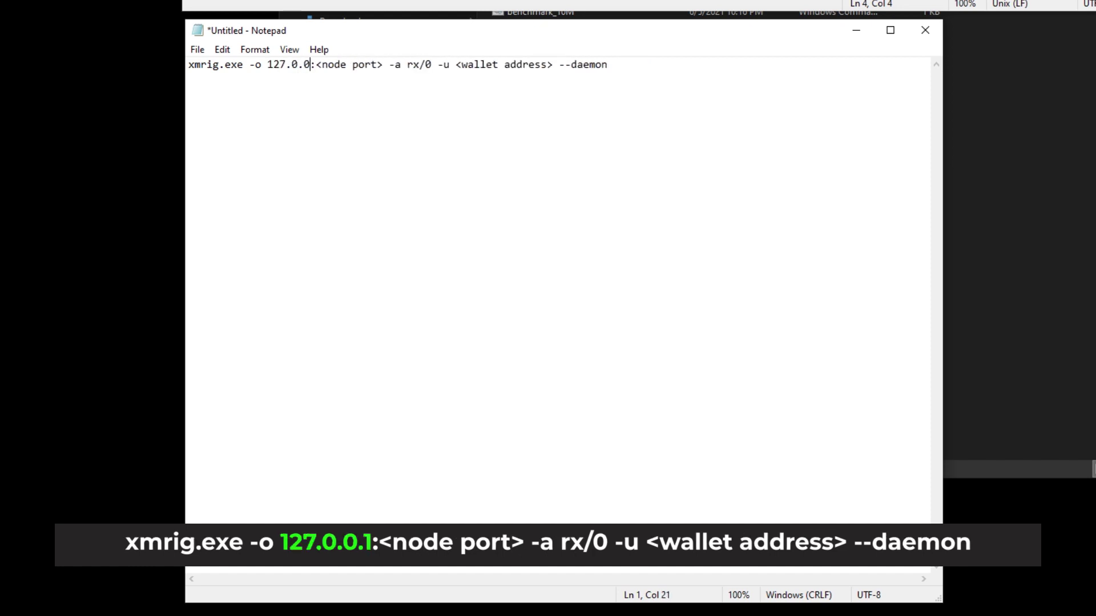
type("1")
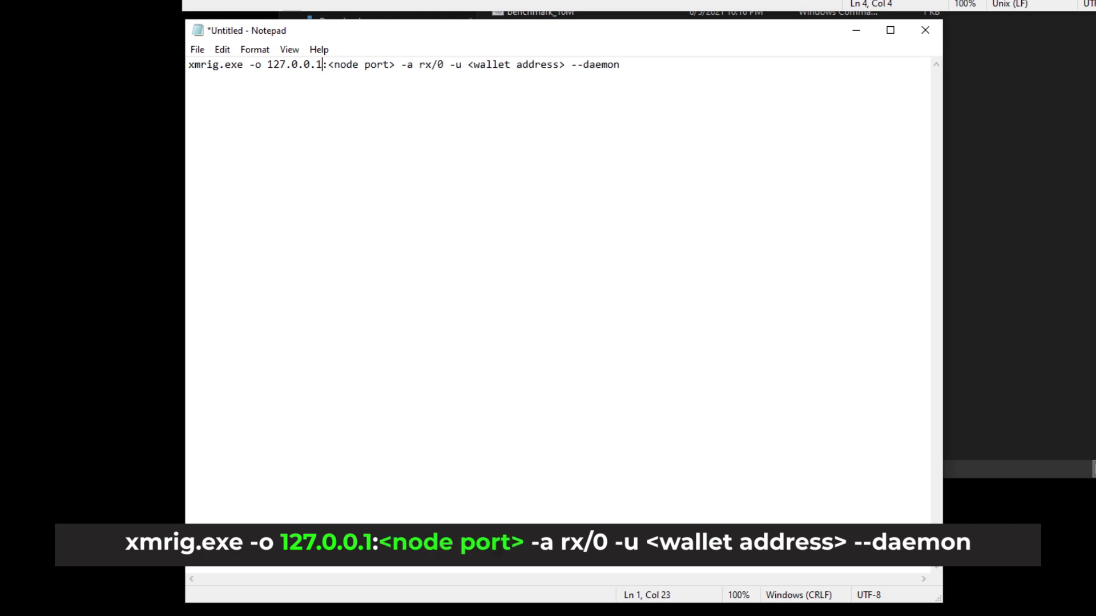
left_click_drag(403, 71, 336, 73)
key("Delete")
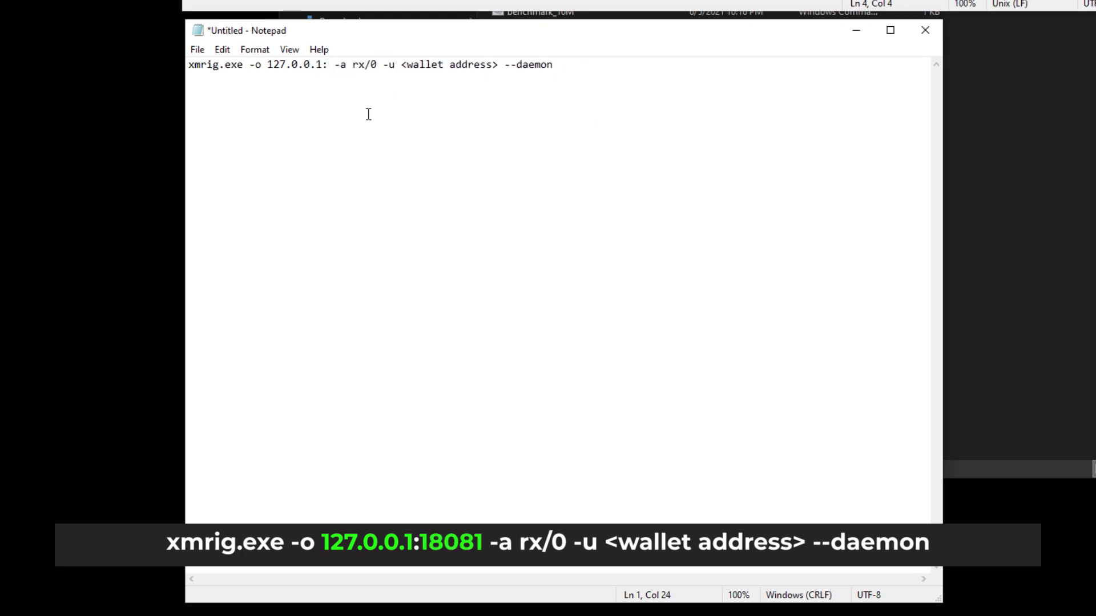
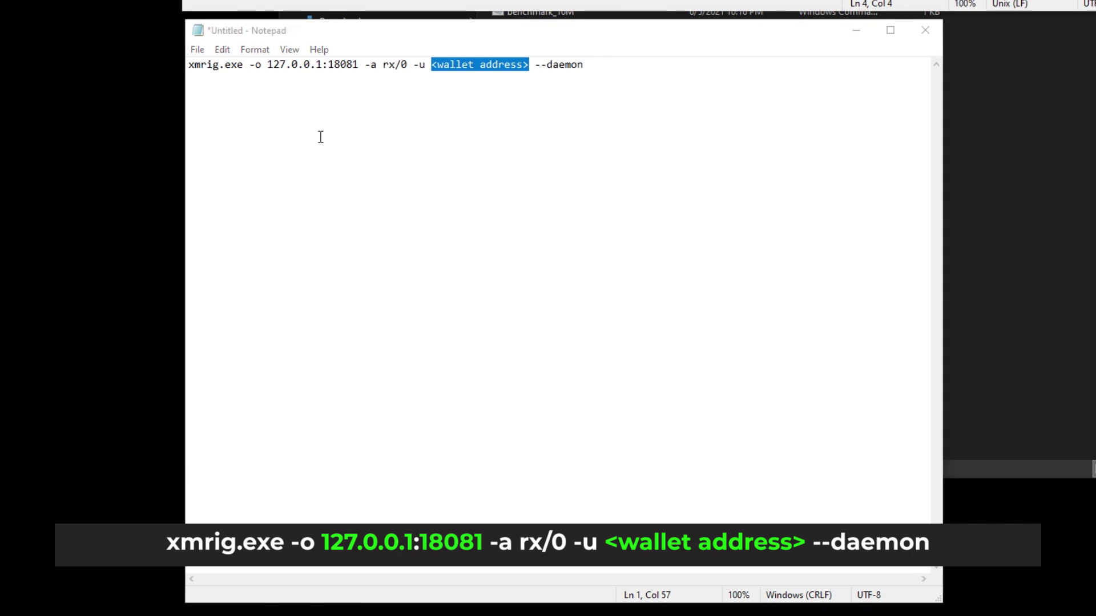
Paste the wallet address over the <wallet address> placeholder before --daemon, then begin saving as a new file
left_click(543, 68)
left_click_drag(533, 68, 441, 78)
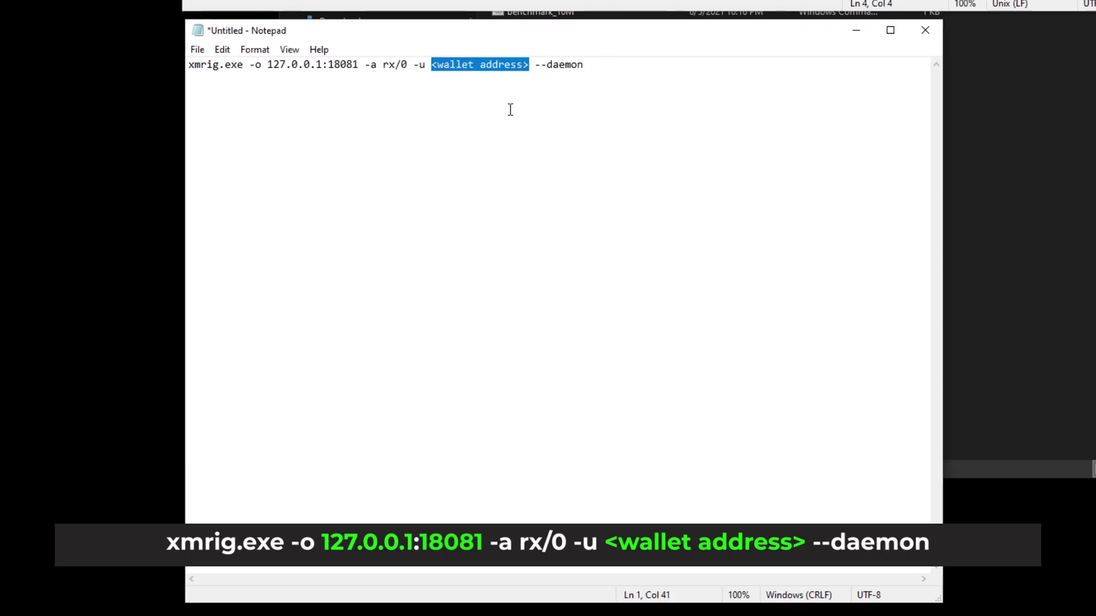
type("449LsTBhpDPC2p8JgZJsnuLFKDwCaNvJz3cQxjJMRSHiJWa1XS4LpGVASHQL8kgmjvihtfJCReyRngqJawzVvA15Ap4DTrk")
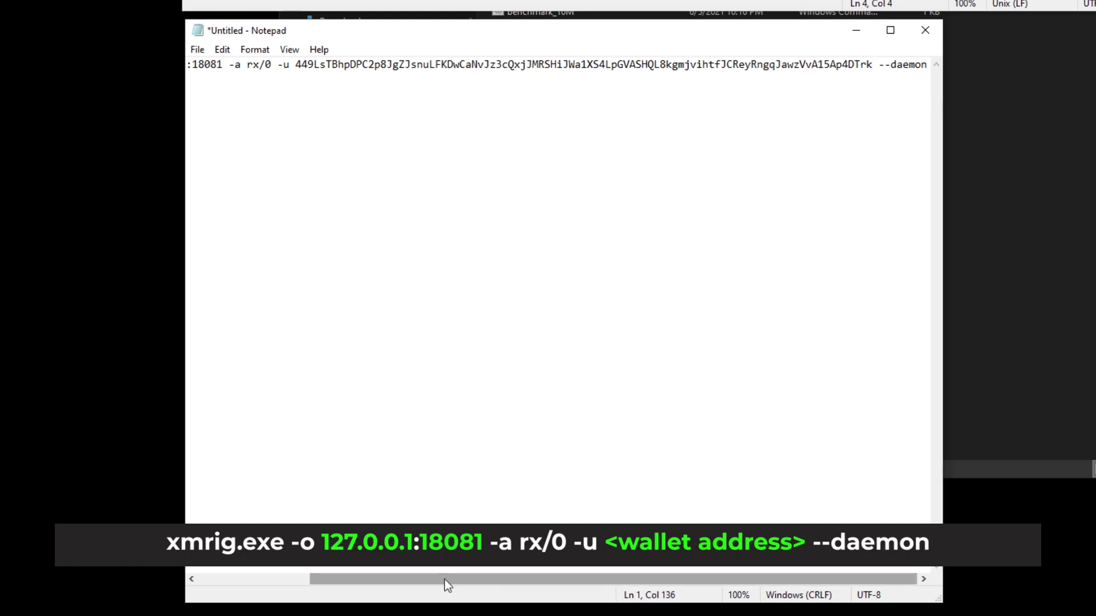
left_click_drag(443, 581, 309, 581)
left_click(197, 51)
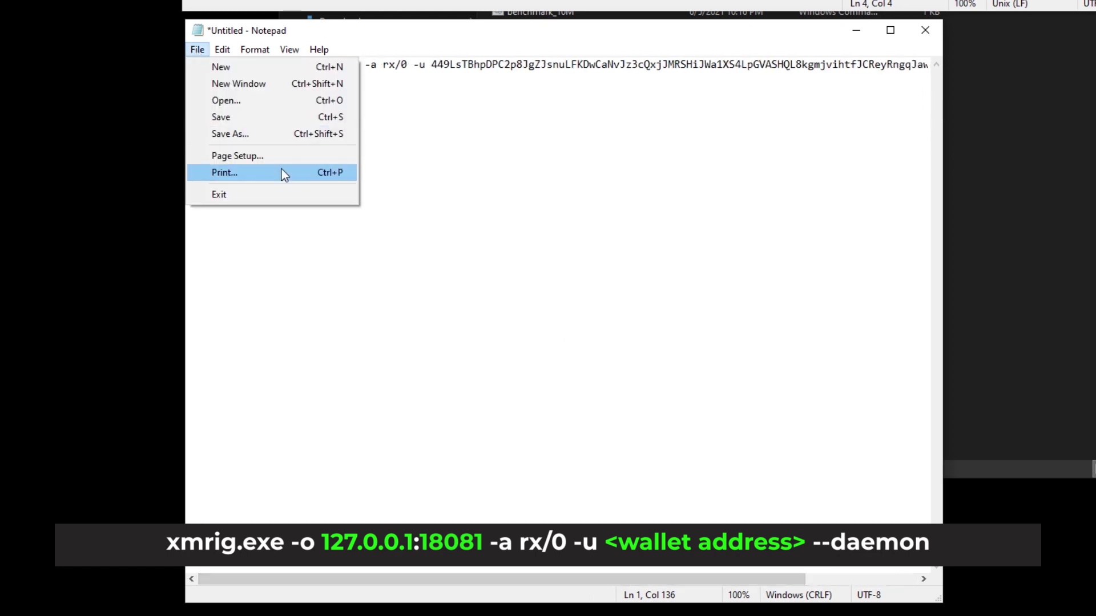
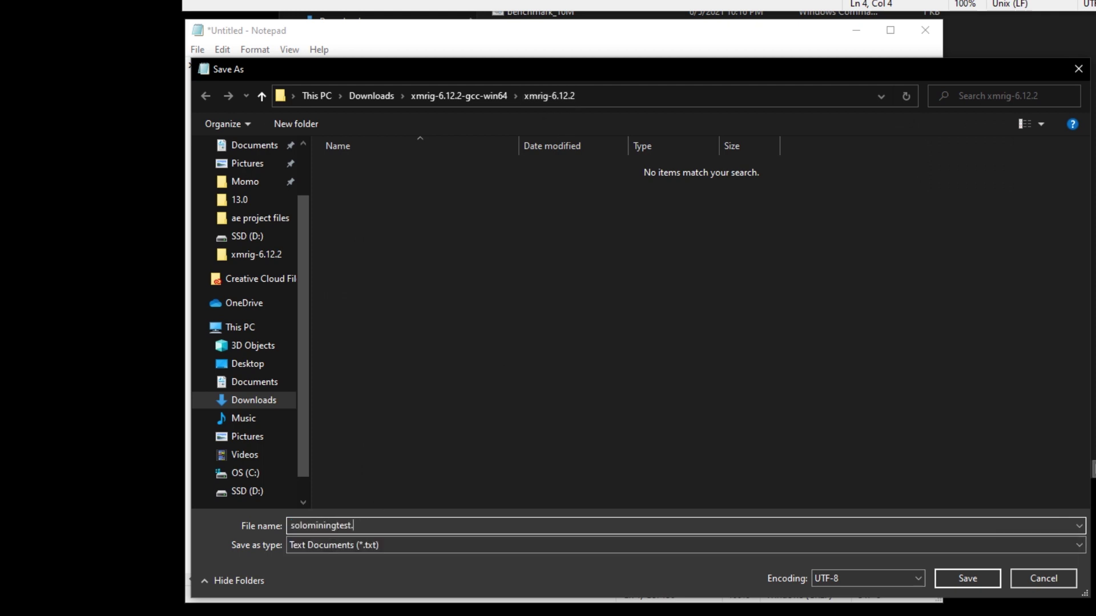
Save the command as solominingtest.bat in the xmrig-6.12.2 folder
type(".bat")
left_click(969, 580)
Close Notepad, run solominingtest.bat to start XMRig, and position its console window
left_click(924, 29)
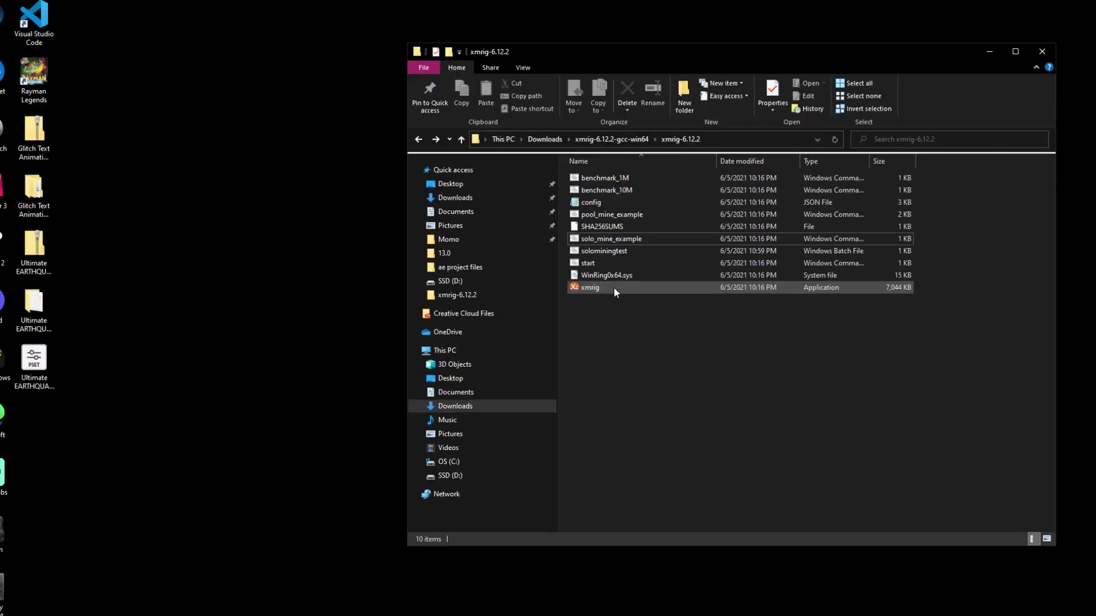
double_click(604, 251)
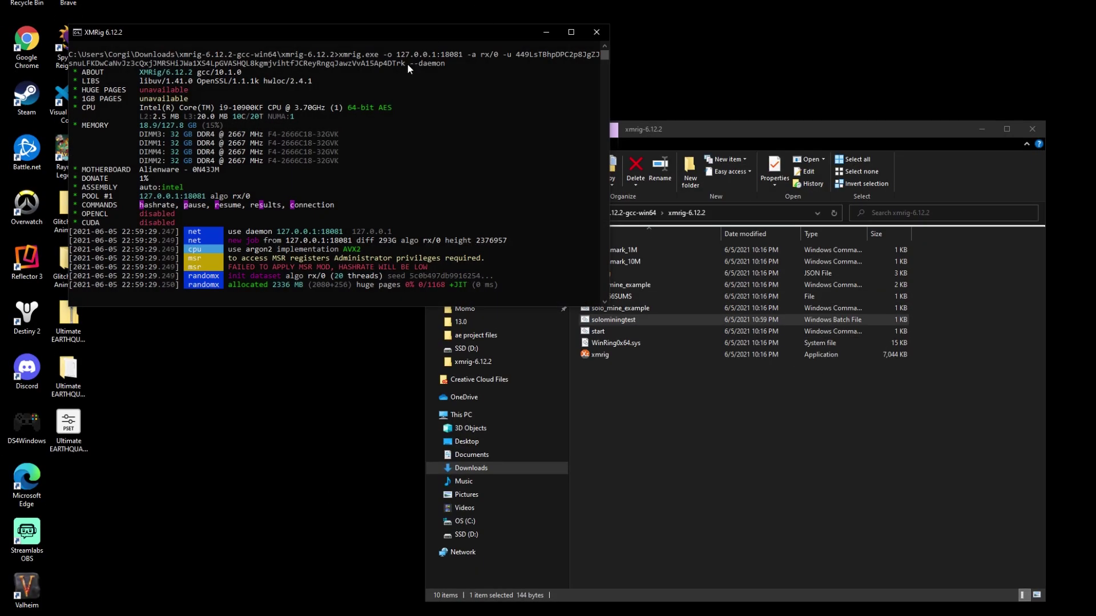
left_click_drag(330, 32, 425, 52)
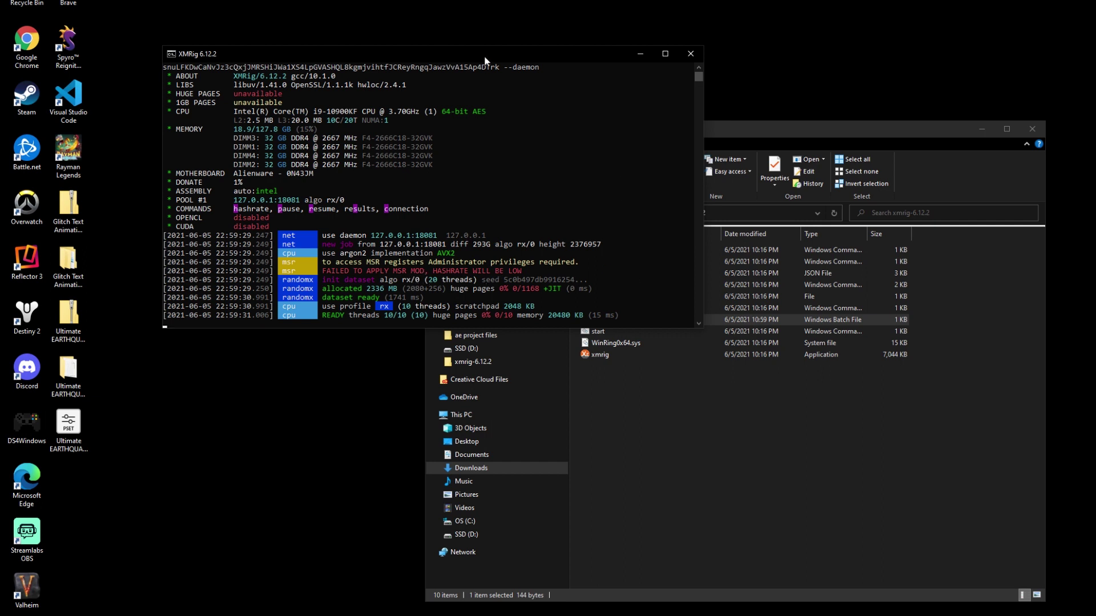
mouse_move(485, 56)
left_mouse_down()
mouse_move(508, 77)
mouse_move(476, 67)
left_mouse_up()
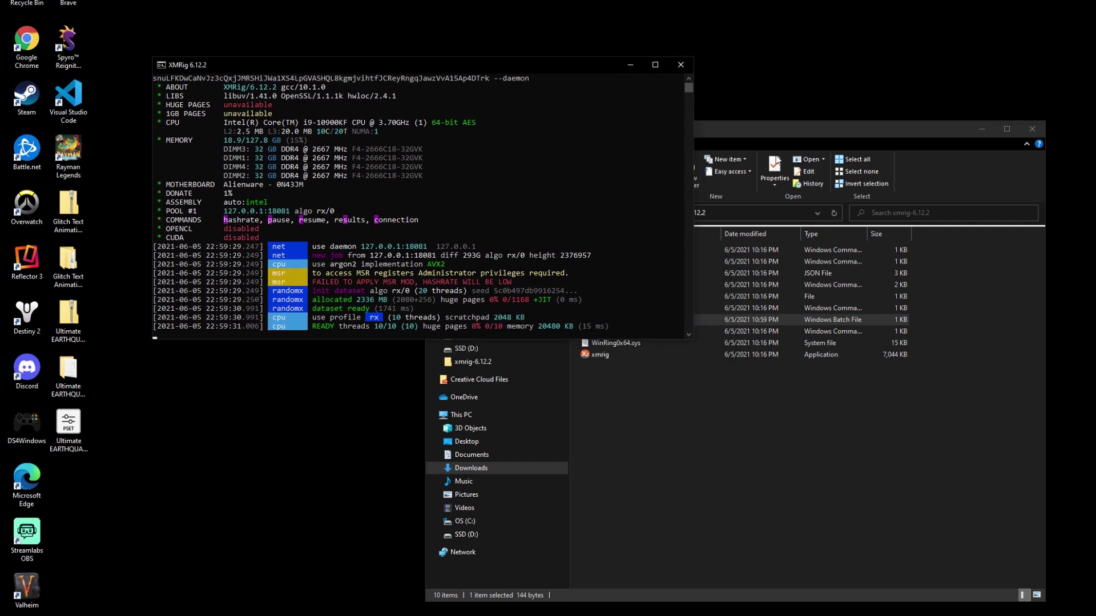
scroll(540, 180, "down", 4)
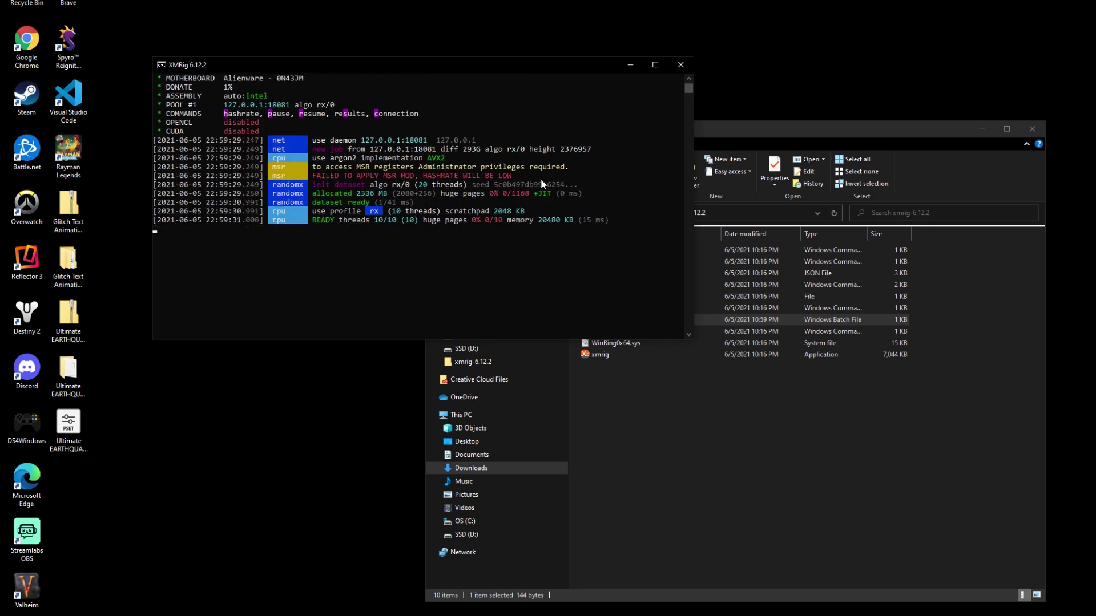